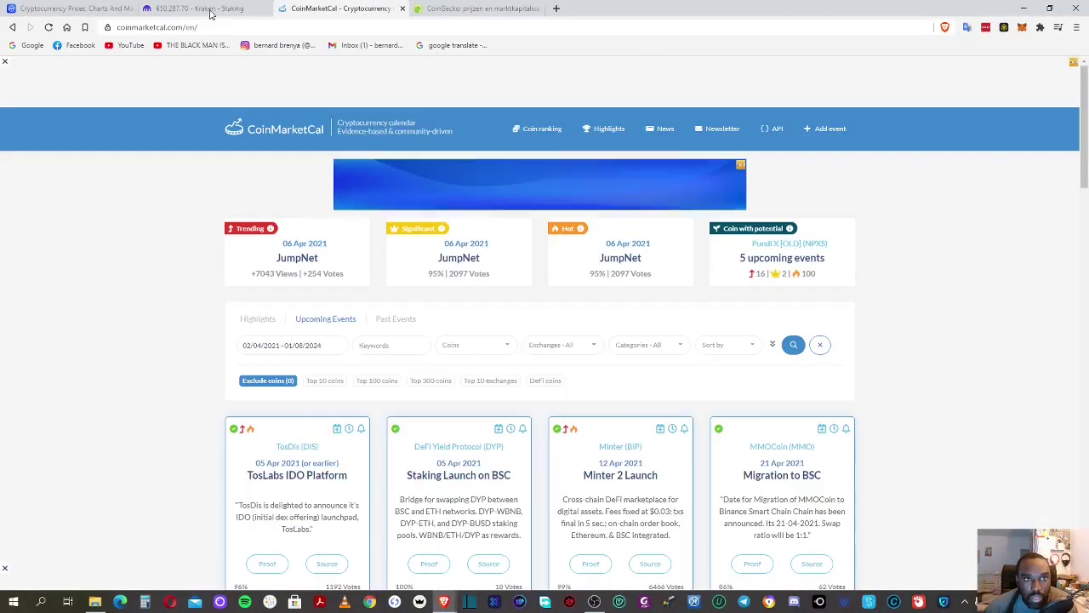
Glance at CoinMarketCap prices and CoinMarketCal events, then return to Kraken's staking page.
{"action": "left_click", "coordinate": [354, 10]}
{"action": "left_click", "coordinate": [51, 8]}
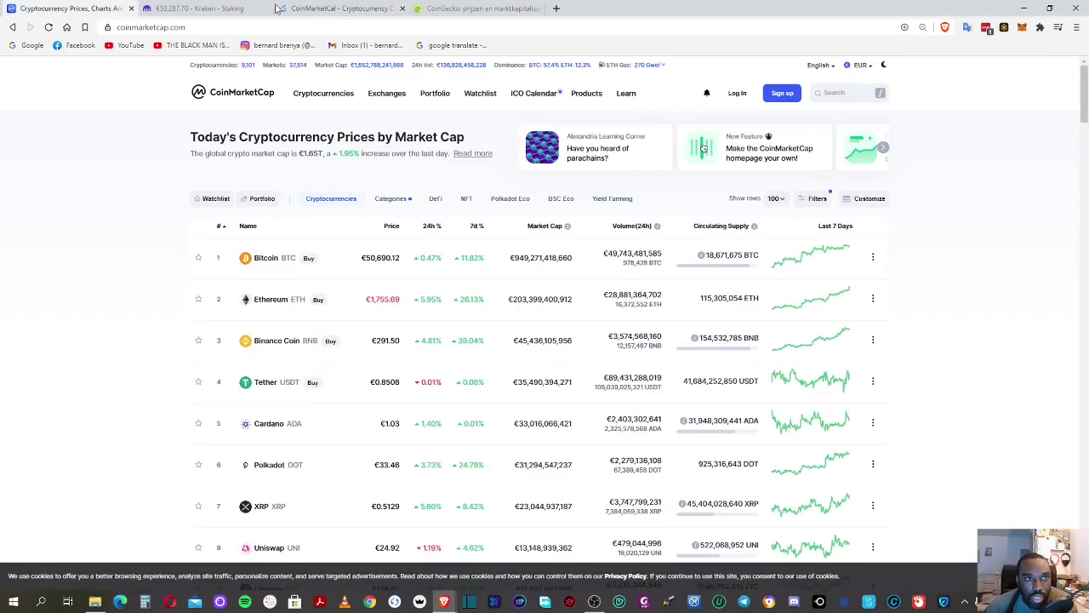
{"action": "left_click", "coordinate": [197, 8]}
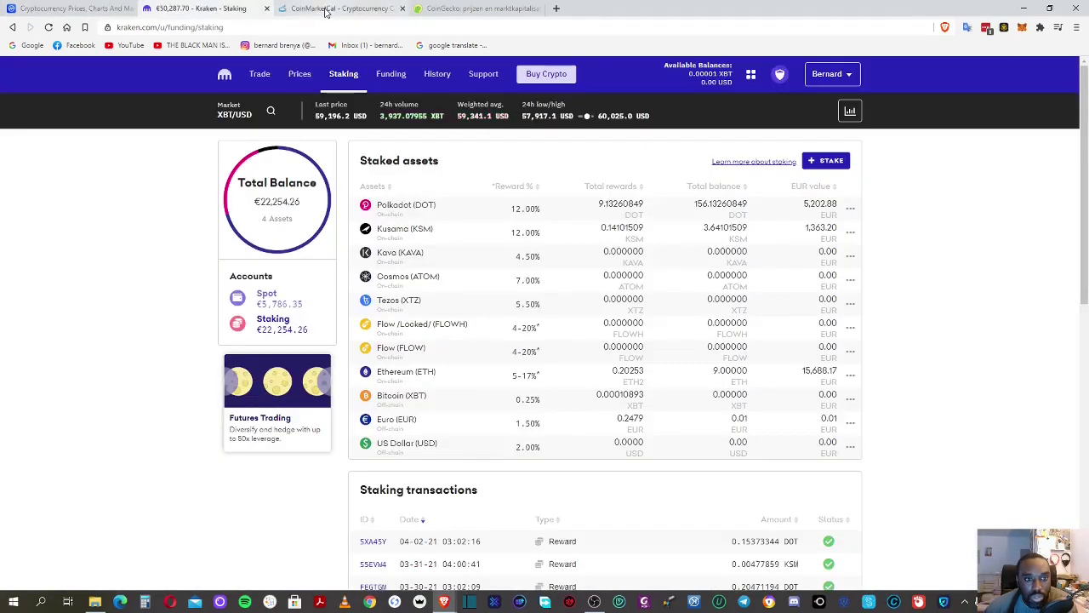
{"action": "left_click", "coordinate": [324, 12]}
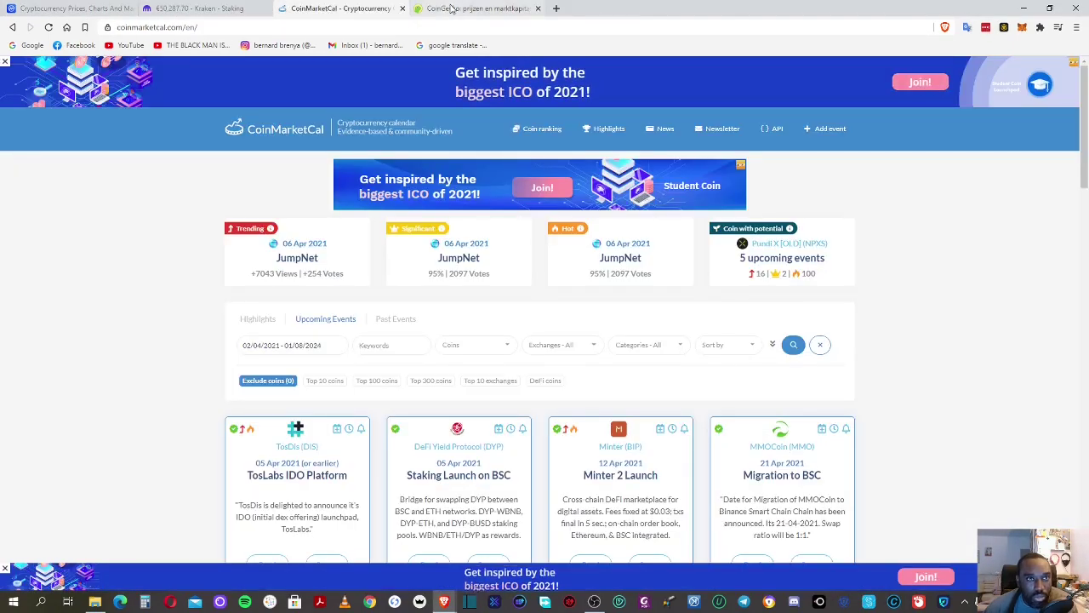
{"action": "left_click", "coordinate": [223, 10]}
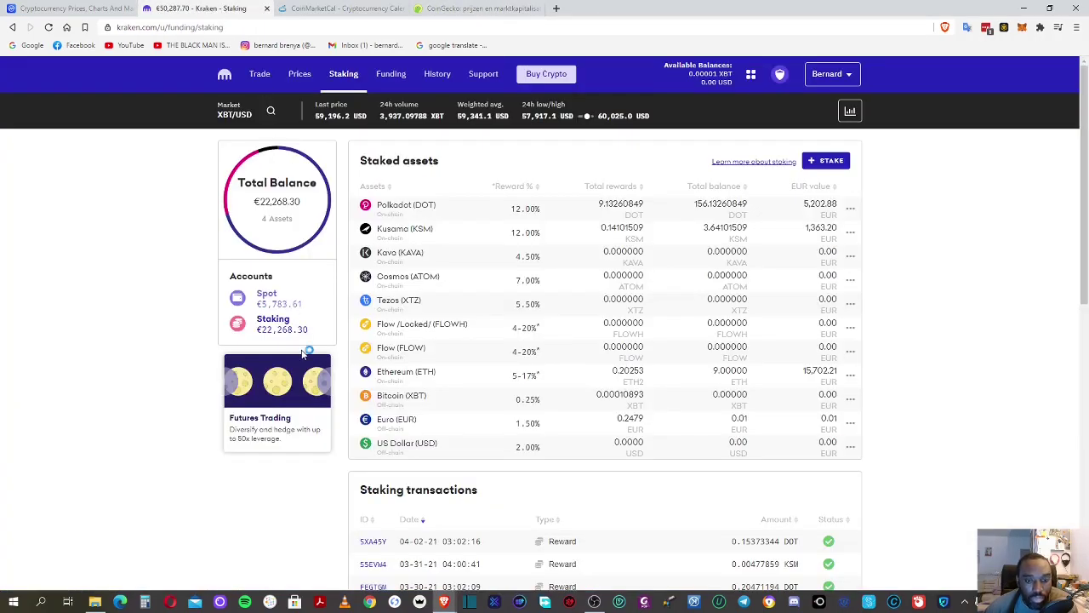
Go from the Kraken logo to the Trade overview with its Balances table.
{"action": "scroll", "coordinate": [304, 350], "scroll_direction": "down", "scroll_amount": 1}
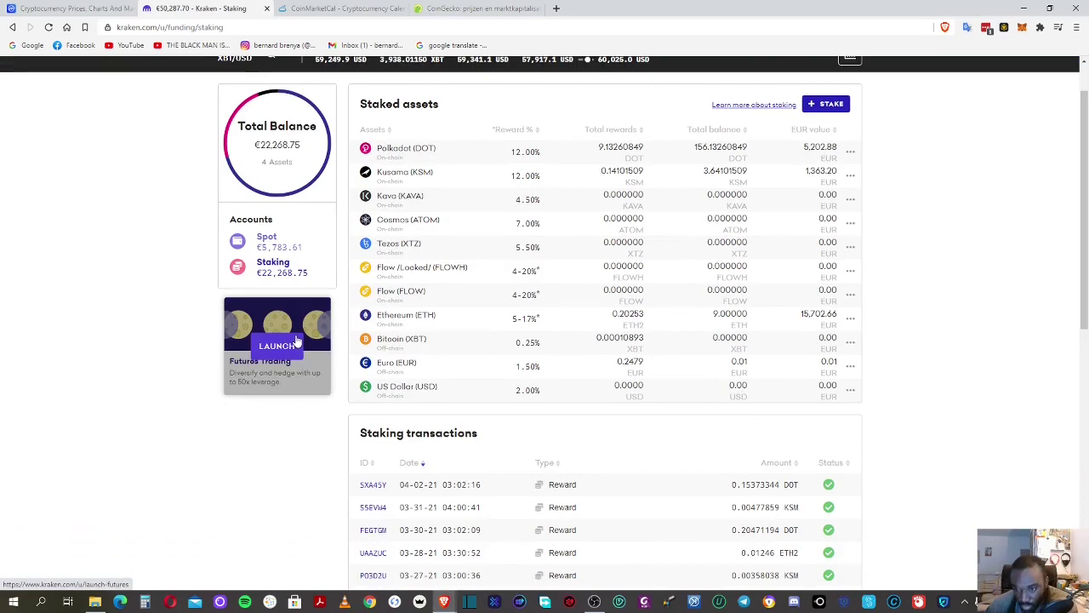
{"action": "scroll", "coordinate": [298, 341], "scroll_direction": "up", "scroll_amount": 1}
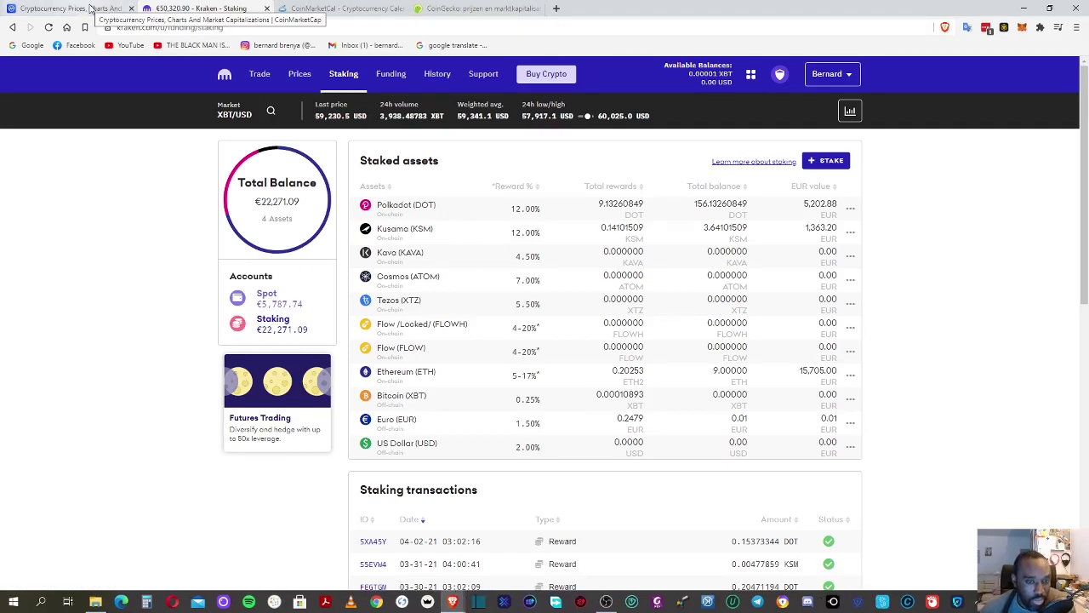
{"action": "left_click", "coordinate": [225, 75]}
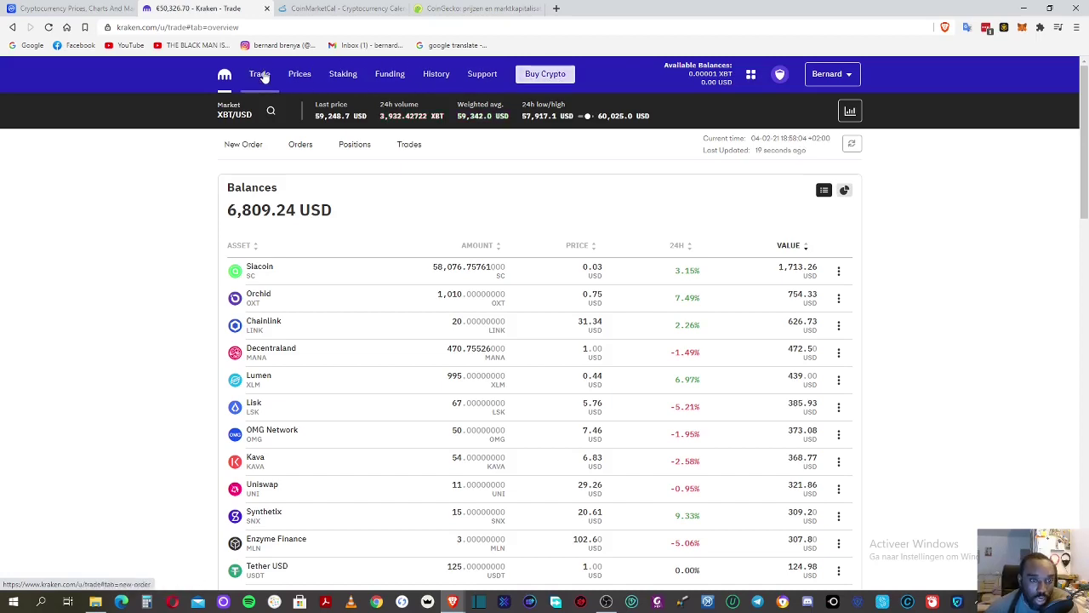
Browse the USD trading pairs down to KAVA/USD, then close the pair list to return to Balances.
{"action": "left_click", "coordinate": [233, 115]}
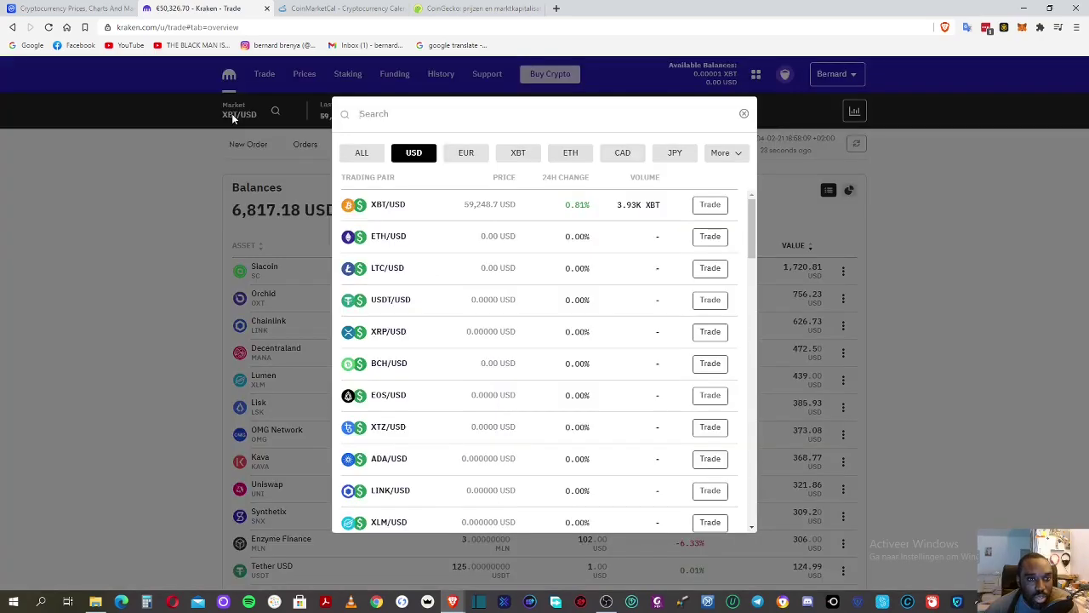
{"action": "scroll", "coordinate": [492, 246], "scroll_direction": "down", "scroll_amount": 10}
{"action": "scroll", "coordinate": [443, 296], "scroll_direction": "up", "scroll_amount": 10}
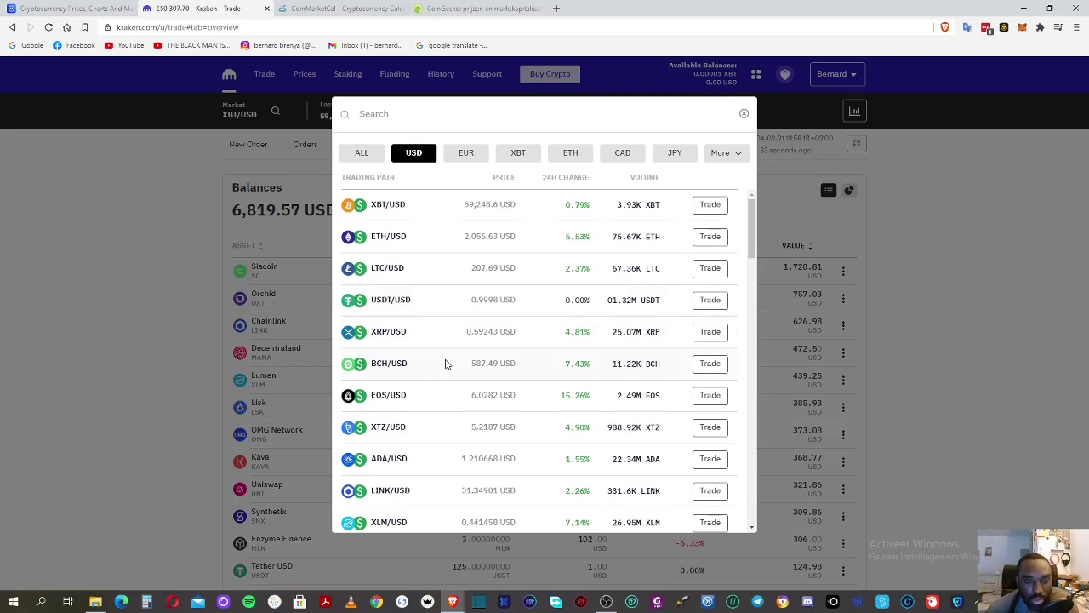
{"action": "scroll", "coordinate": [444, 364], "scroll_direction": "down", "scroll_amount": 1}
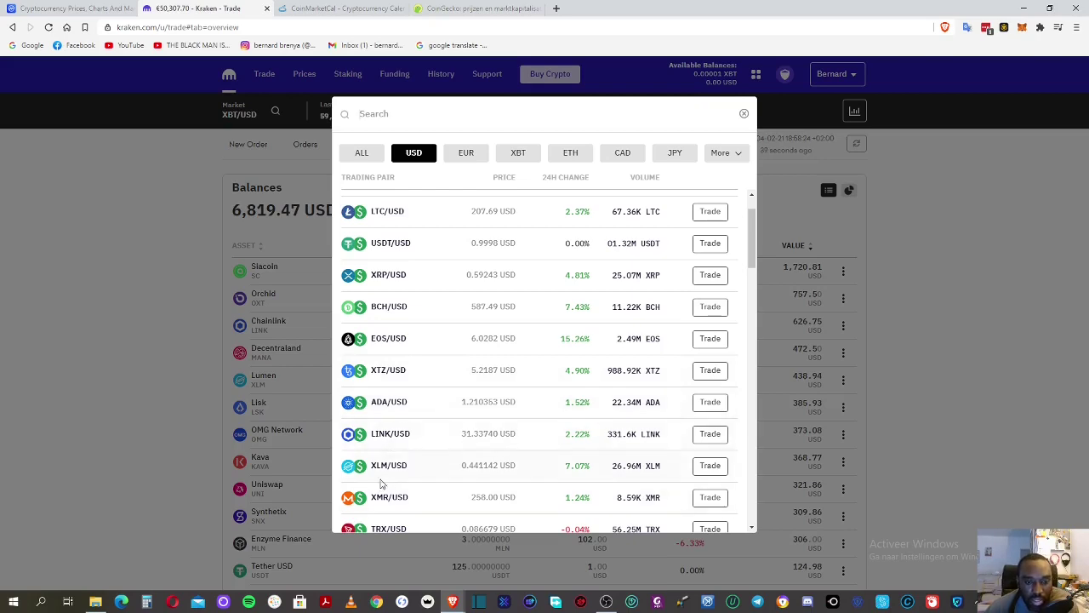
{"action": "scroll", "coordinate": [398, 410], "scroll_direction": "down", "scroll_amount": 2}
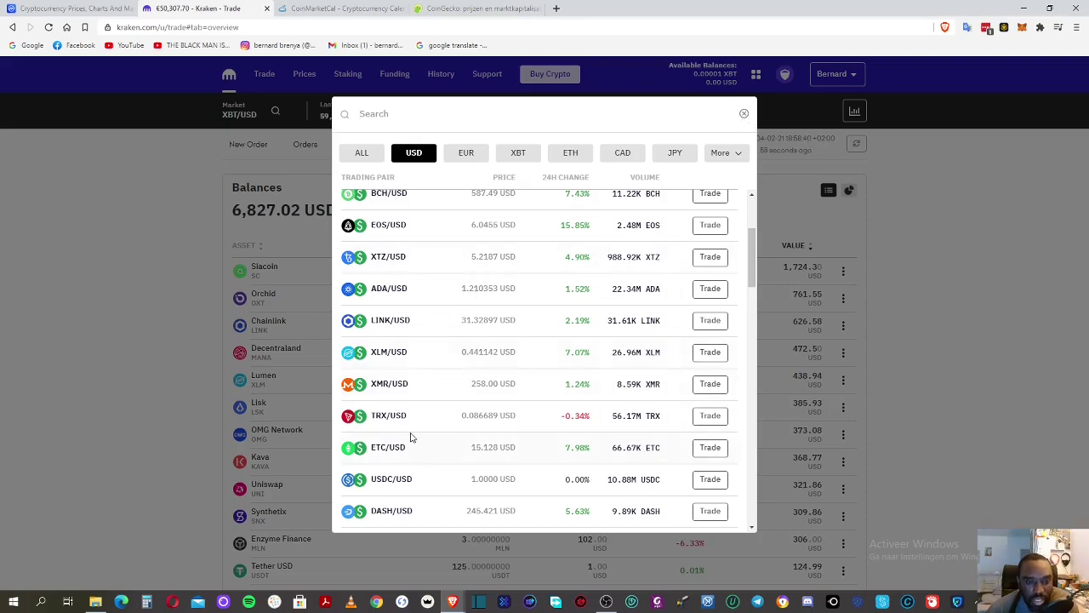
{"action": "scroll", "coordinate": [409, 436], "scroll_direction": "down", "scroll_amount": 2}
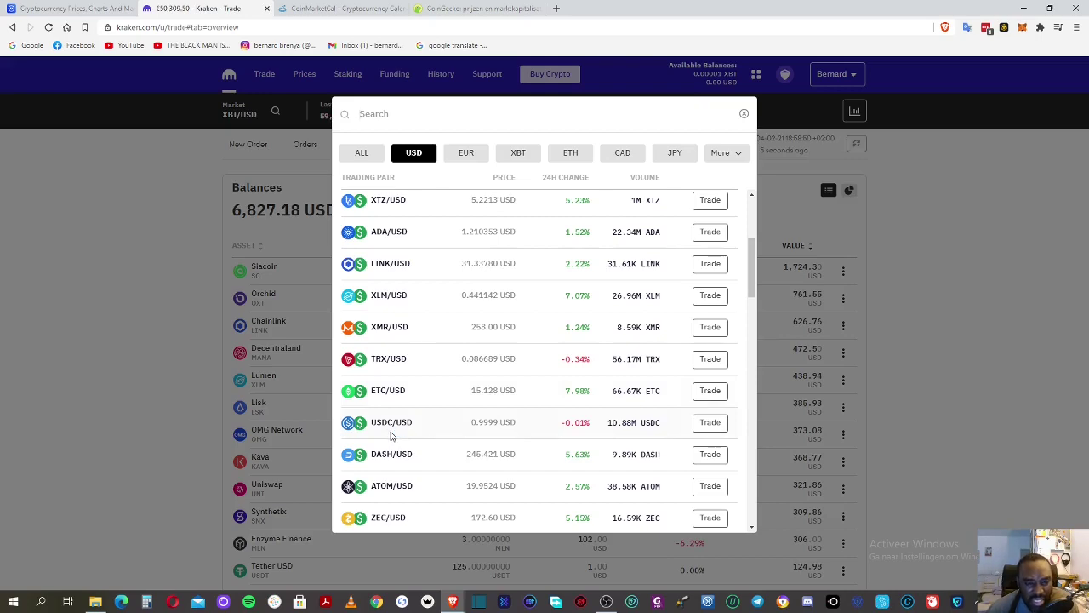
{"action": "scroll", "coordinate": [393, 435], "scroll_direction": "down", "scroll_amount": 2}
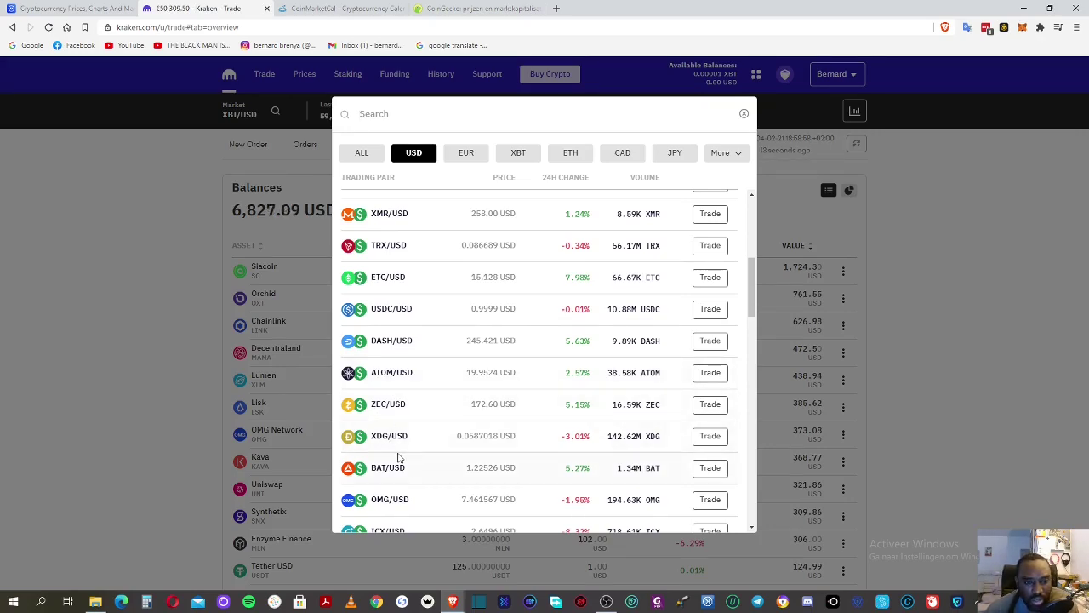
{"action": "scroll", "coordinate": [400, 438], "scroll_direction": "down", "scroll_amount": 2}
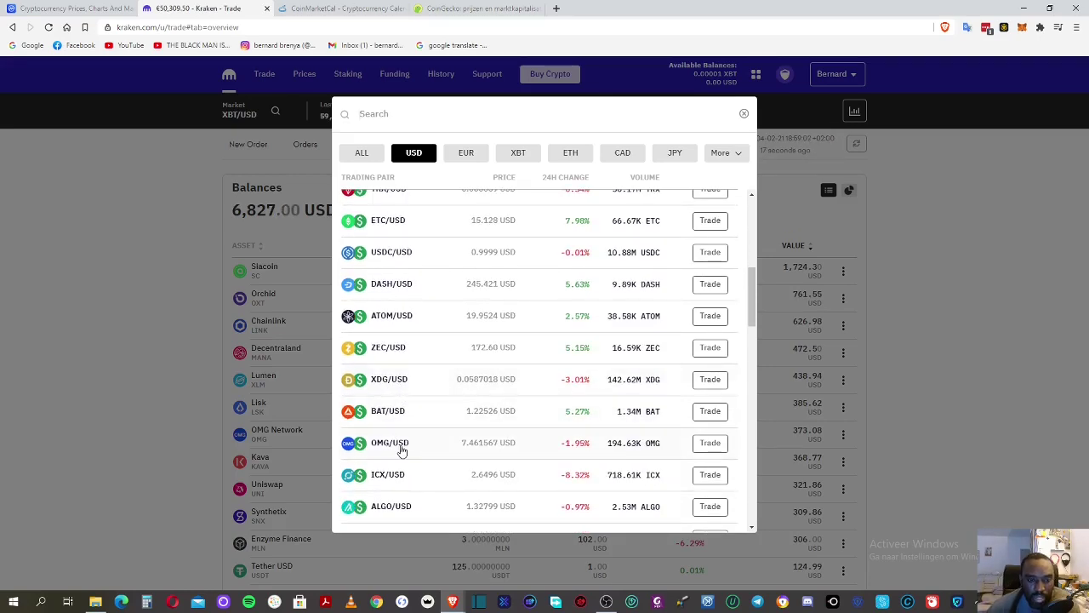
{"action": "scroll", "coordinate": [391, 446], "scroll_direction": "down", "scroll_amount": 2}
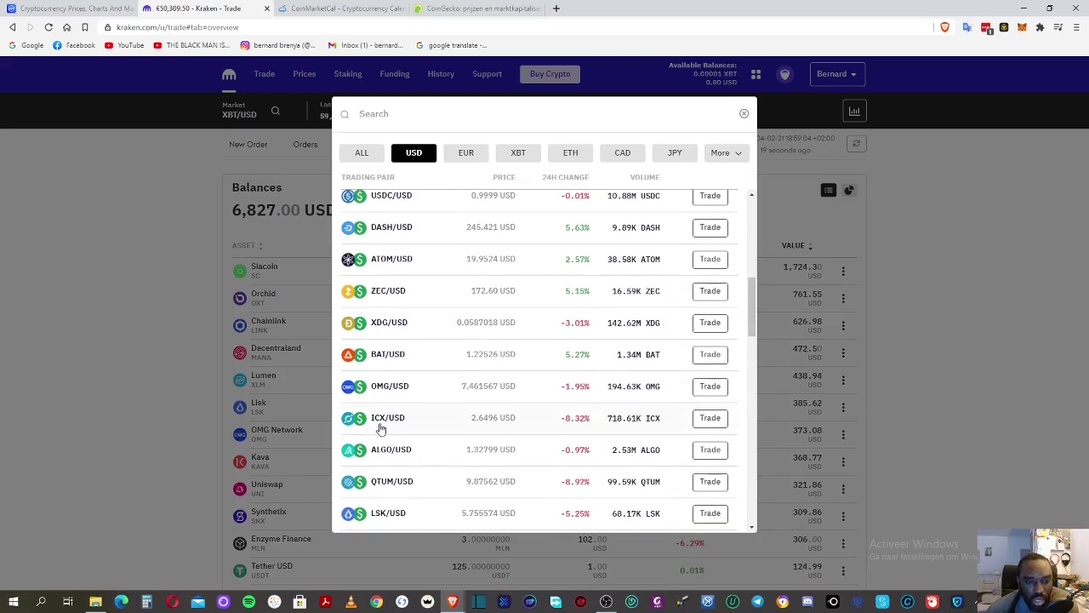
{"action": "scroll", "coordinate": [390, 456], "scroll_direction": "down", "scroll_amount": 2}
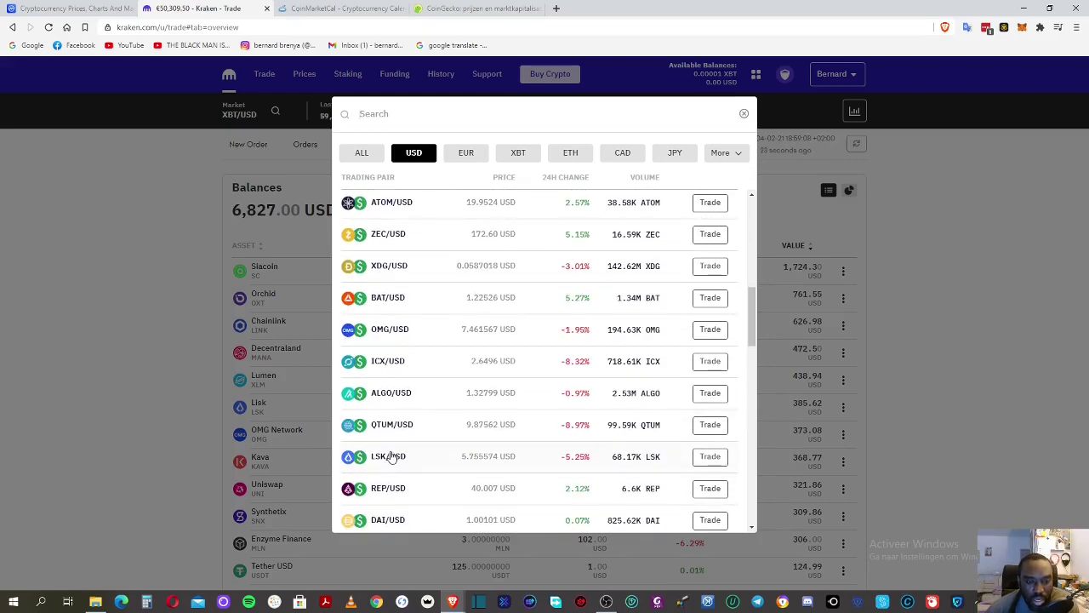
{"action": "scroll", "coordinate": [380, 492], "scroll_direction": "down", "scroll_amount": 4}
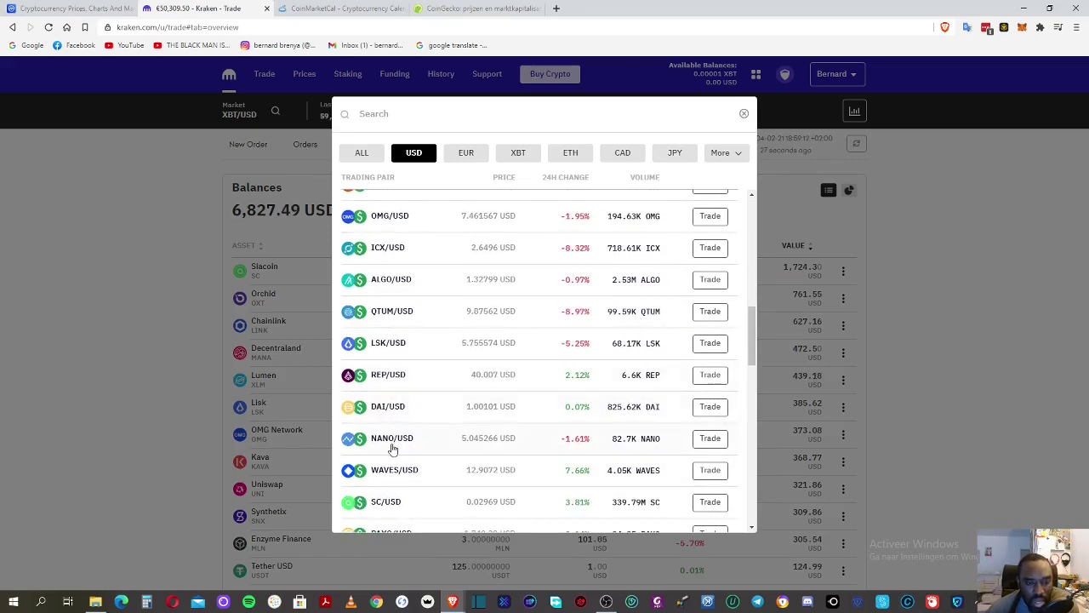
{"action": "scroll", "coordinate": [390, 463], "scroll_direction": "down", "scroll_amount": 2}
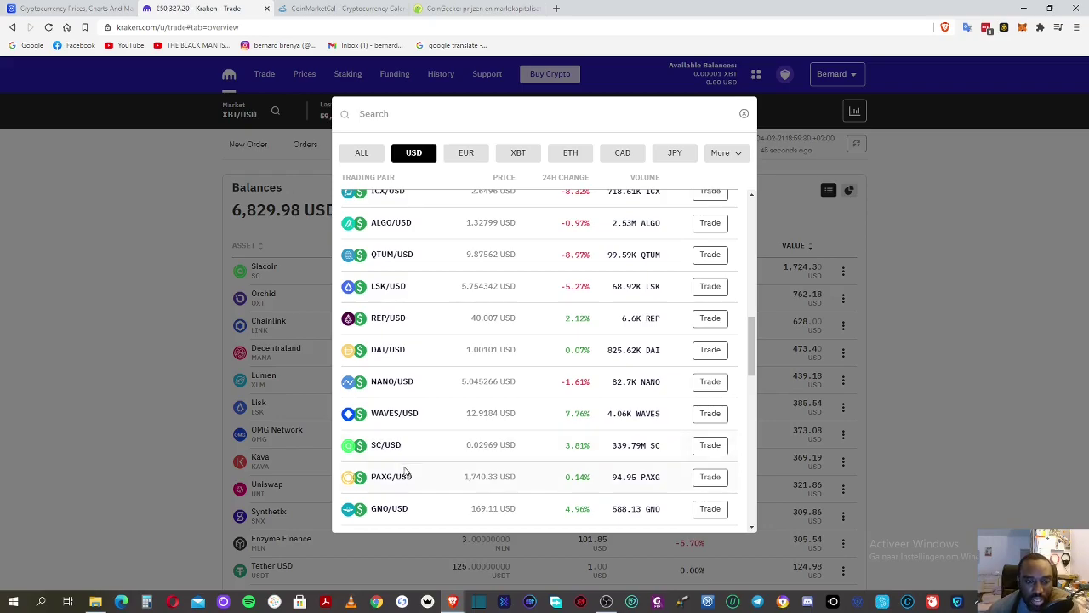
{"action": "scroll", "coordinate": [413, 459], "scroll_direction": "down", "scroll_amount": 3}
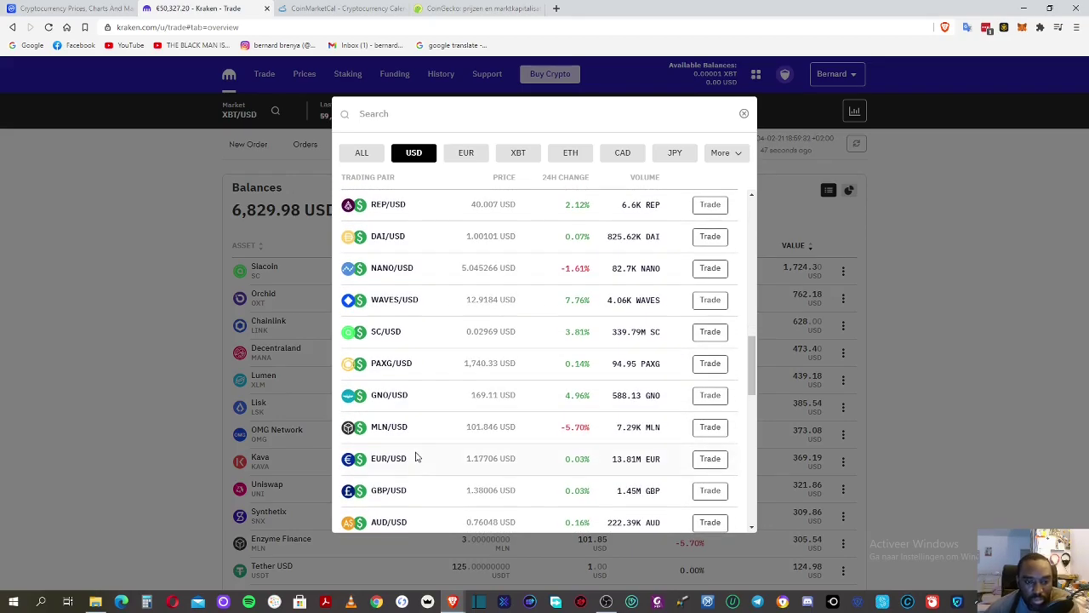
{"action": "scroll", "coordinate": [407, 465], "scroll_direction": "down", "scroll_amount": 2}
{"action": "scroll", "coordinate": [408, 465], "scroll_direction": "down", "scroll_amount": 2}
{"action": "scroll", "coordinate": [408, 460], "scroll_direction": "down", "scroll_amount": 1}
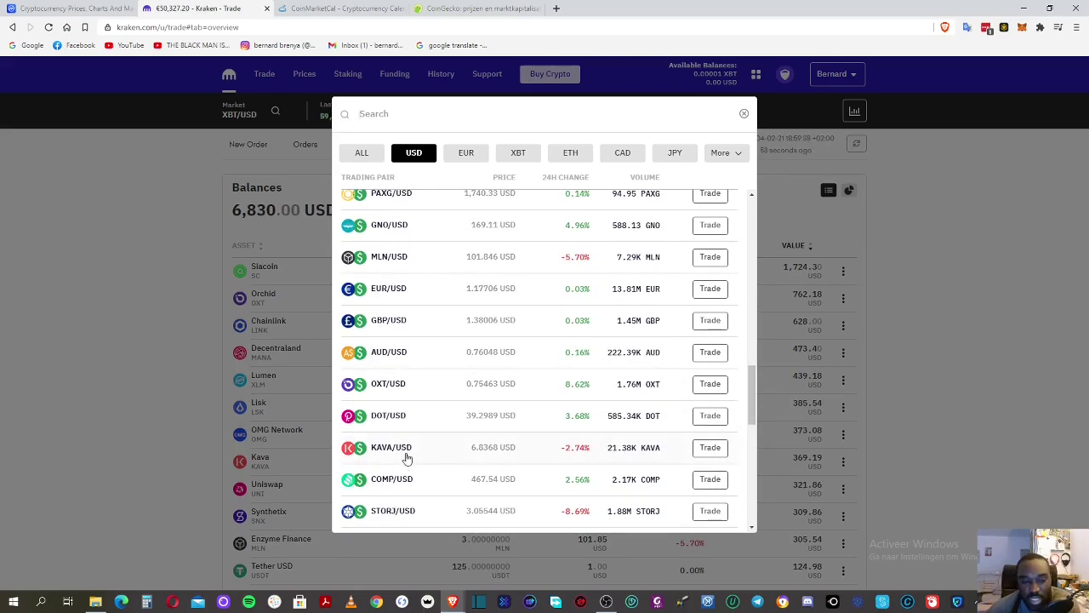
{"action": "scroll", "coordinate": [400, 482], "scroll_direction": "down", "scroll_amount": 4}
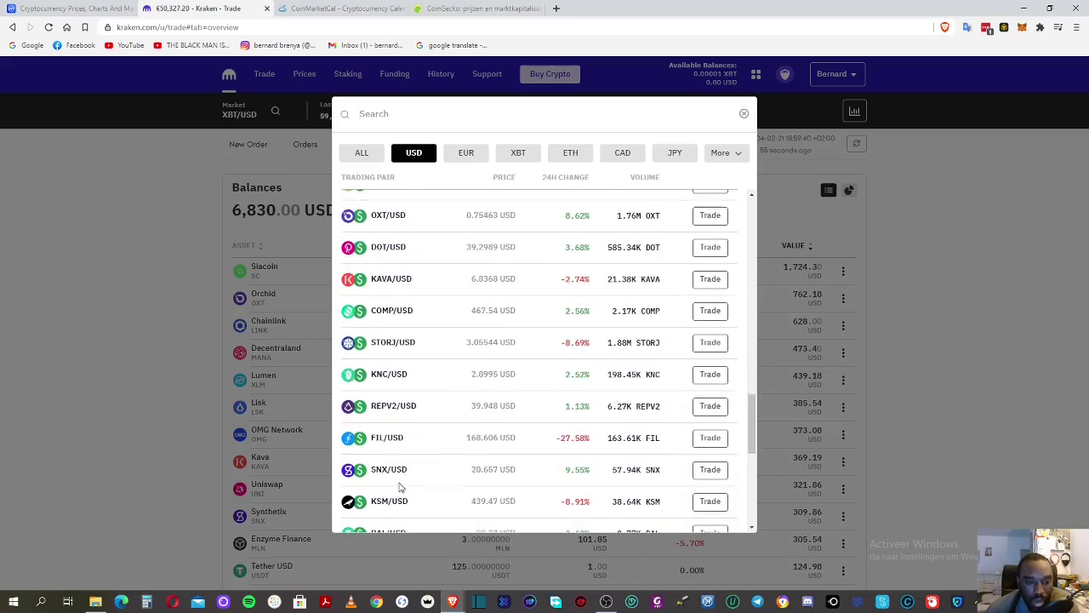
{"action": "scroll", "coordinate": [401, 473], "scroll_direction": "down", "scroll_amount": 10}
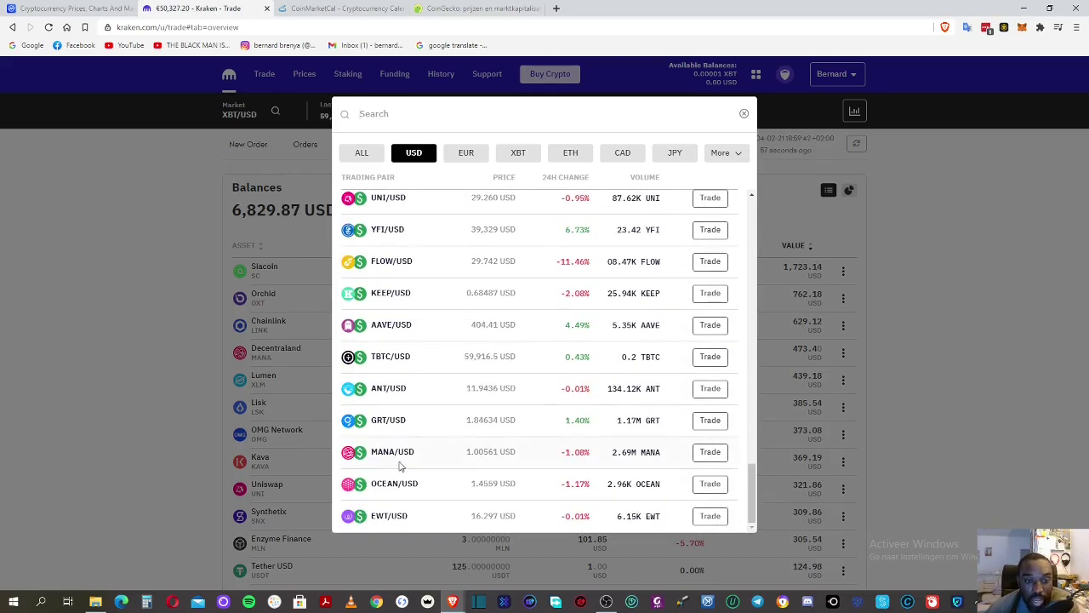
{"action": "scroll", "coordinate": [470, 471], "scroll_direction": "up", "scroll_amount": 5}
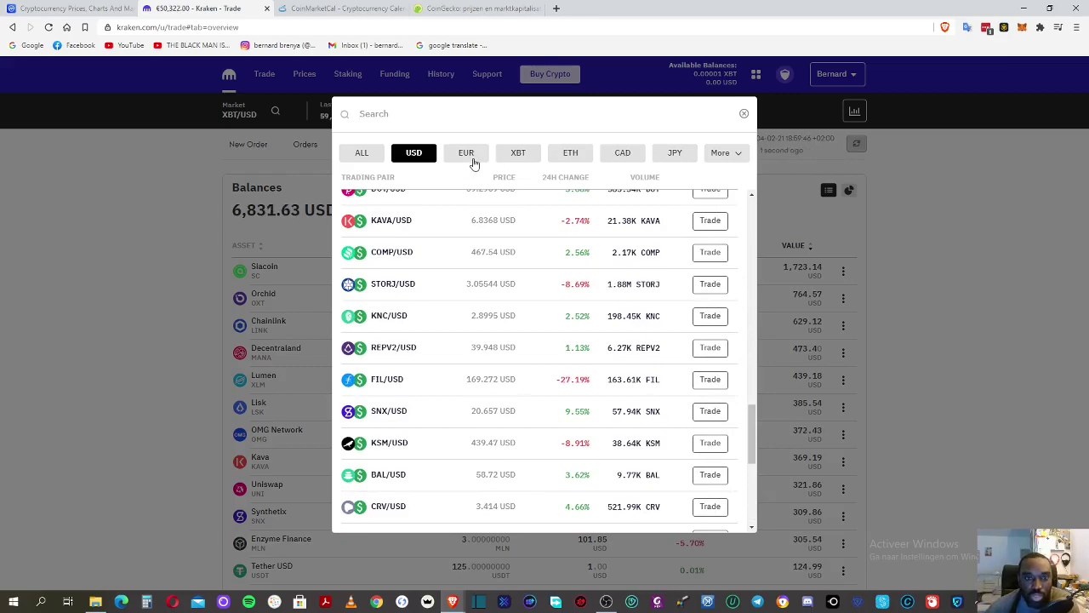
{"action": "scroll", "coordinate": [498, 366], "scroll_direction": "up", "scroll_amount": 8}
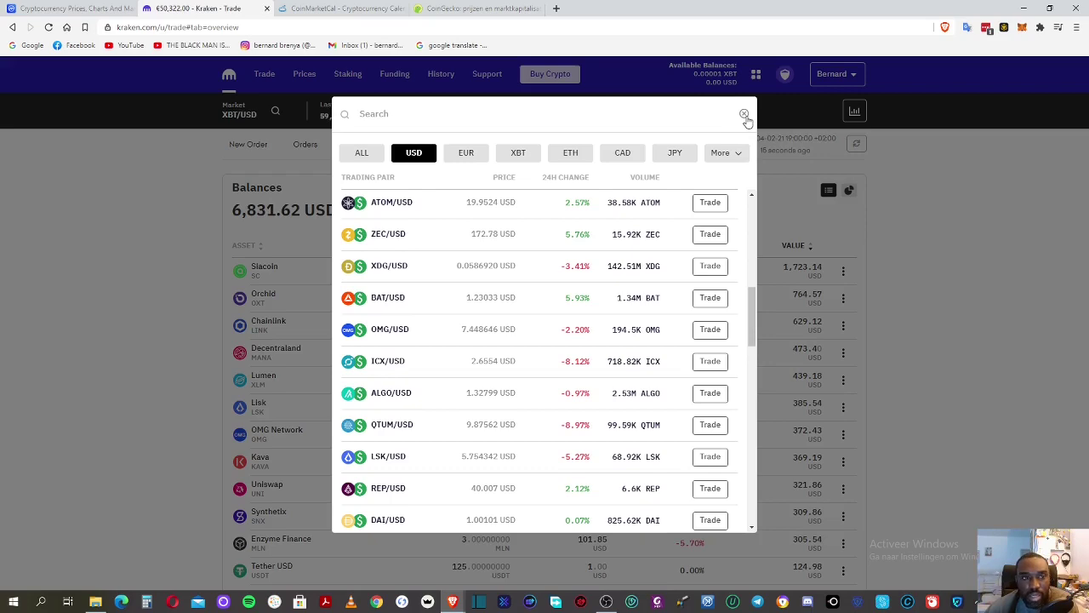
{"action": "left_click", "coordinate": [745, 114]}
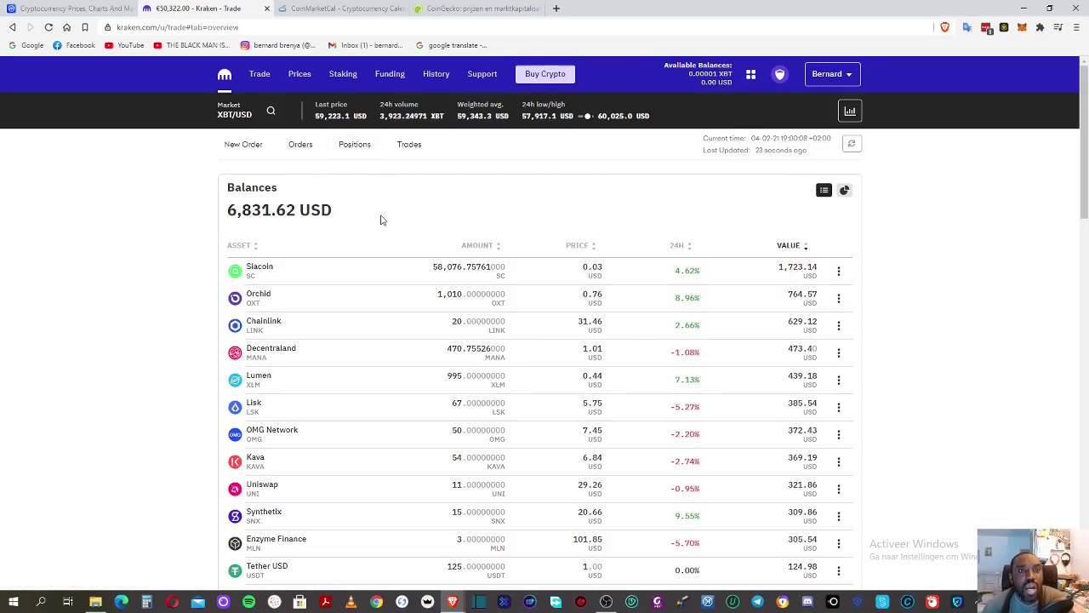
Switch to the Staking page showing the €22,292.63 staked balance.
{"action": "left_click", "coordinate": [345, 77]}
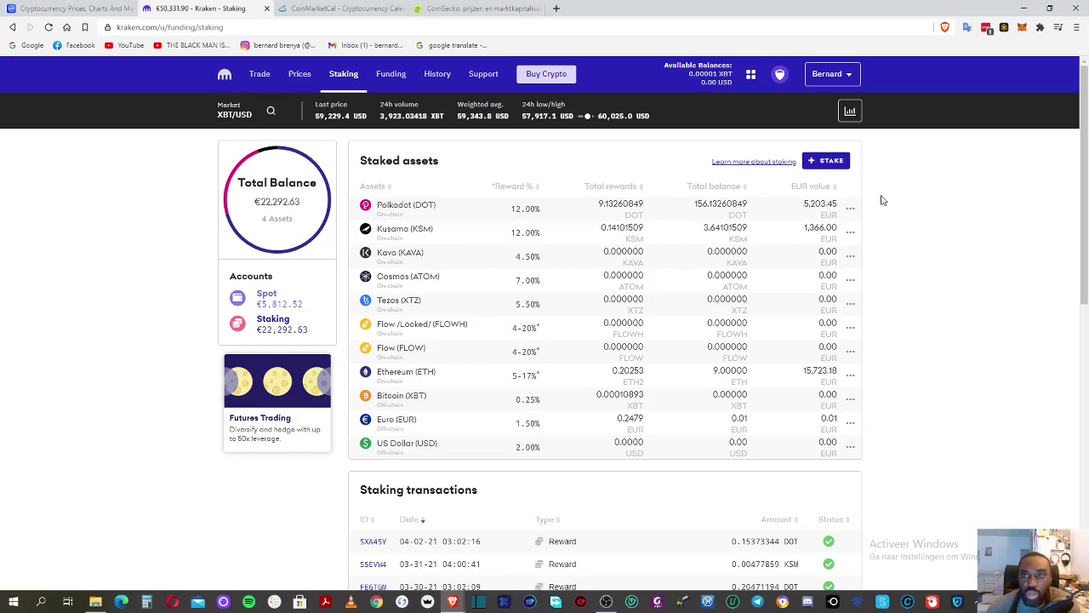
Start a new Kava (KAVA) stake and fill in the full 54 KAVA with MAX.
{"action": "left_click", "coordinate": [827, 164]}
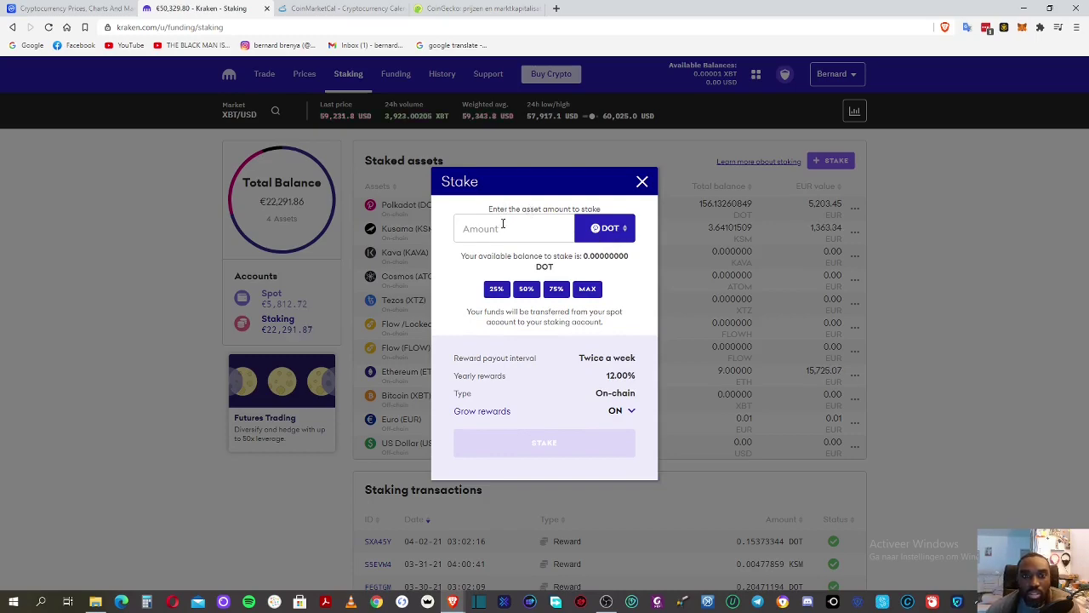
{"action": "left_click", "coordinate": [607, 240]}
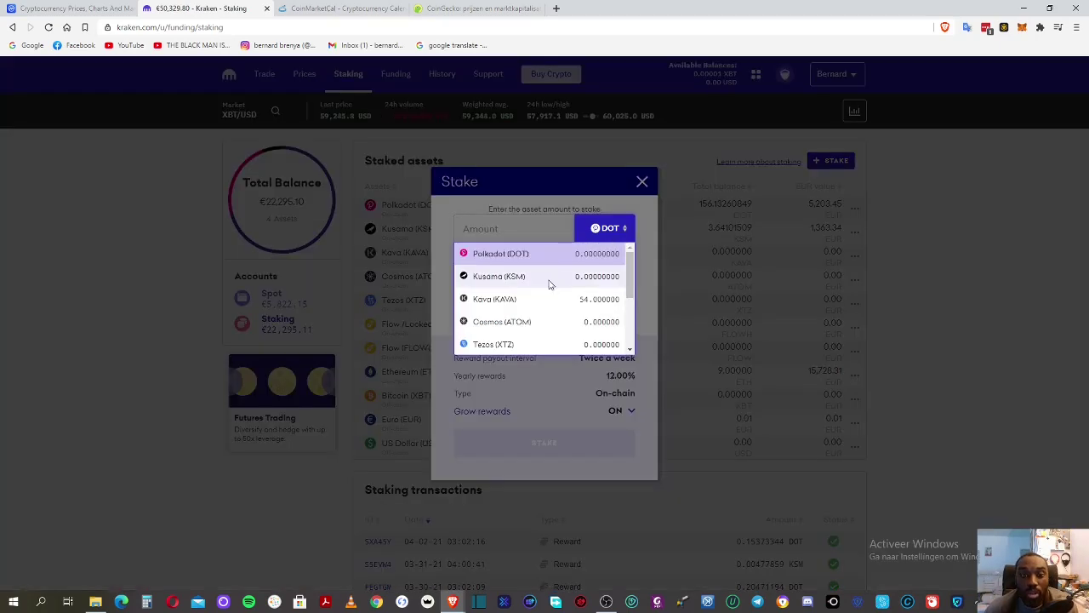
{"action": "left_click", "coordinate": [512, 301]}
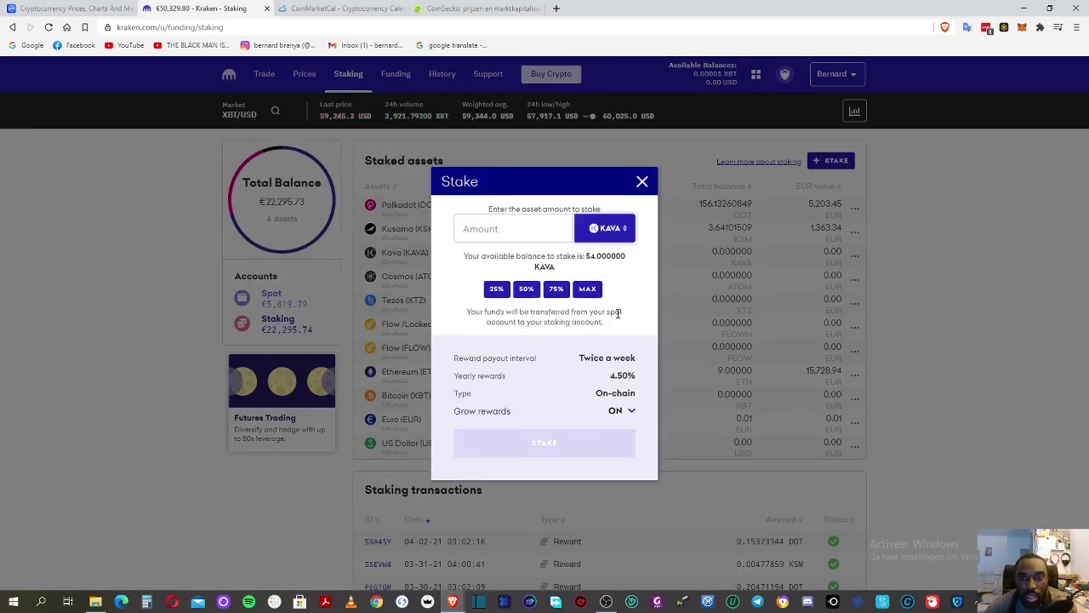
{"action": "left_click", "coordinate": [591, 290]}
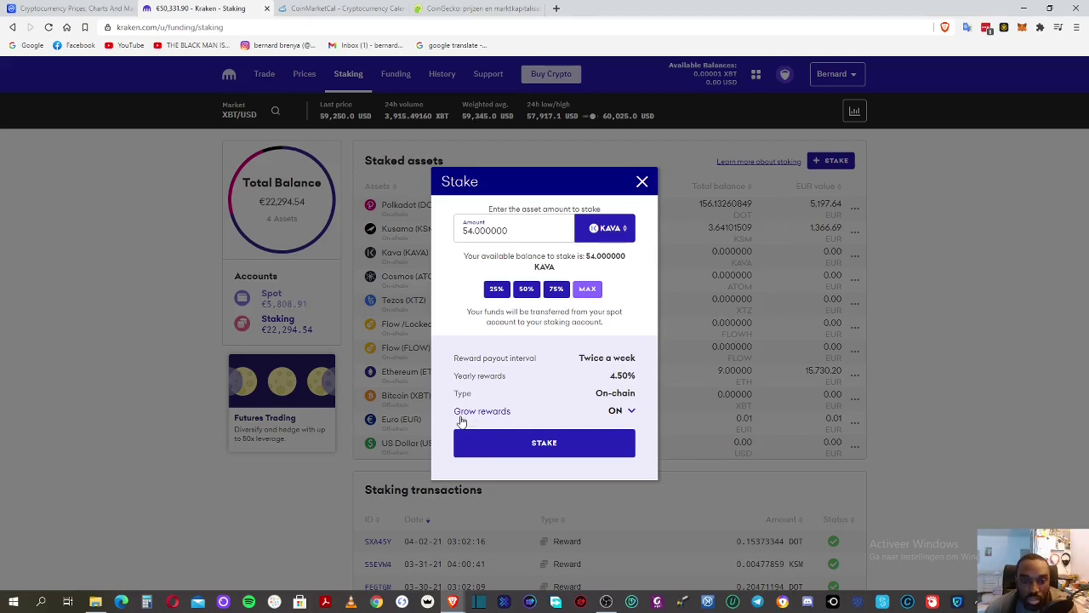
Submit the 54 KAVA stake and confirm it with the two-factor authenticator code.
{"action": "left_click", "coordinate": [544, 444]}
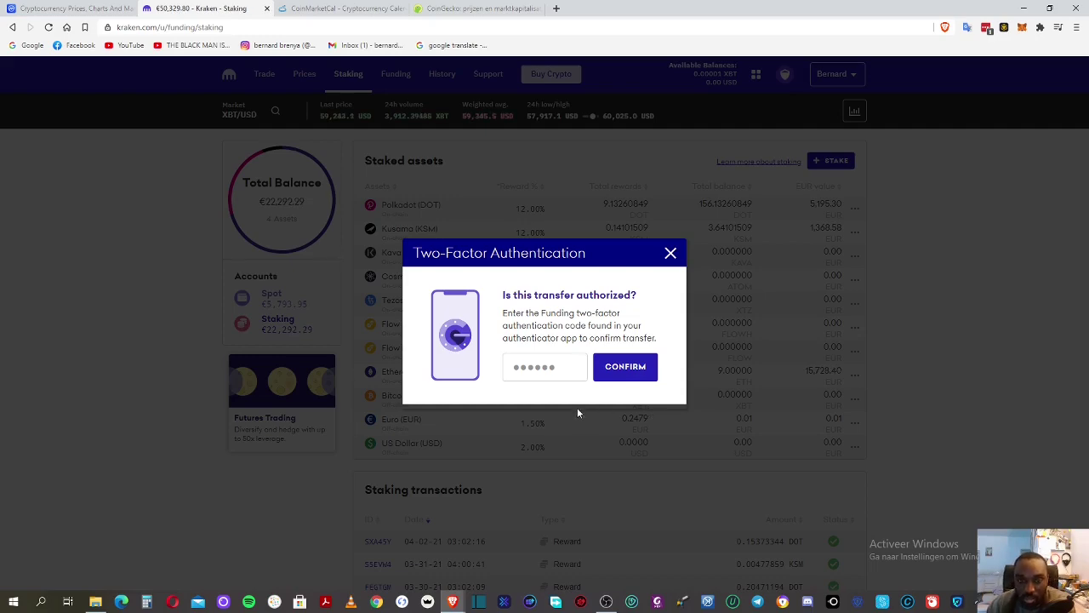
{"action": "left_click", "coordinate": [558, 371]}
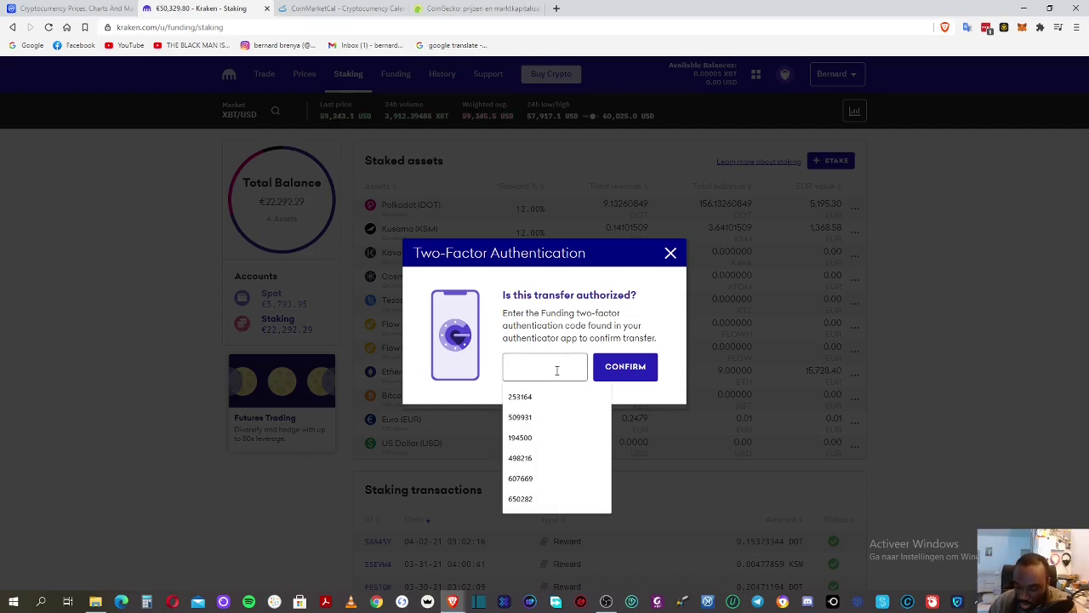
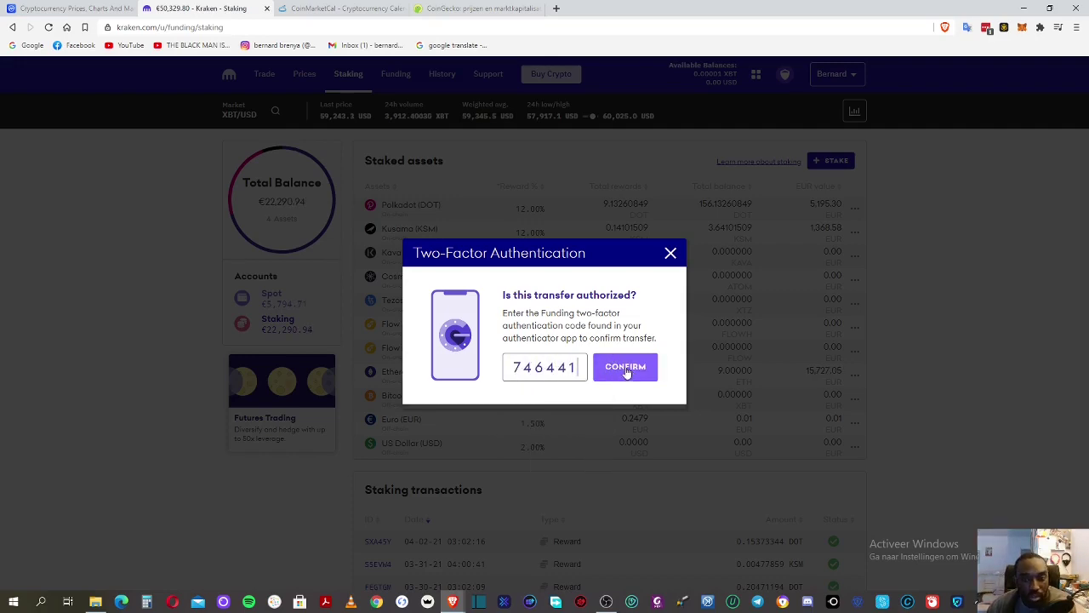
{"action": "left_click", "coordinate": [624, 367]}
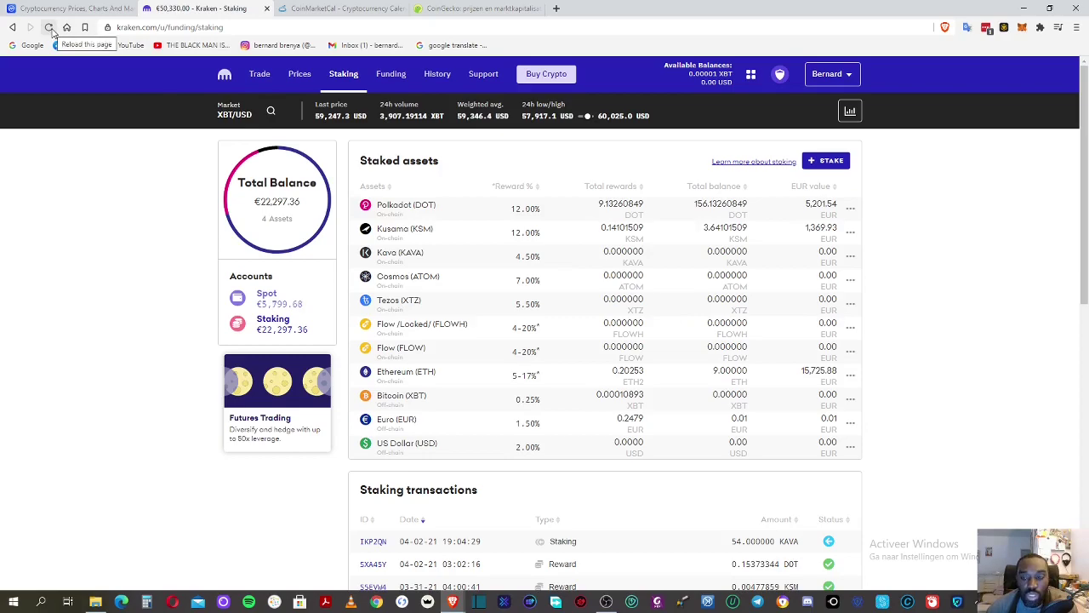
Check the pending 54.000000 KAVA entry in Staking transactions, then return to the top.
{"action": "scroll", "coordinate": [520, 421], "scroll_direction": "down", "scroll_amount": 2}
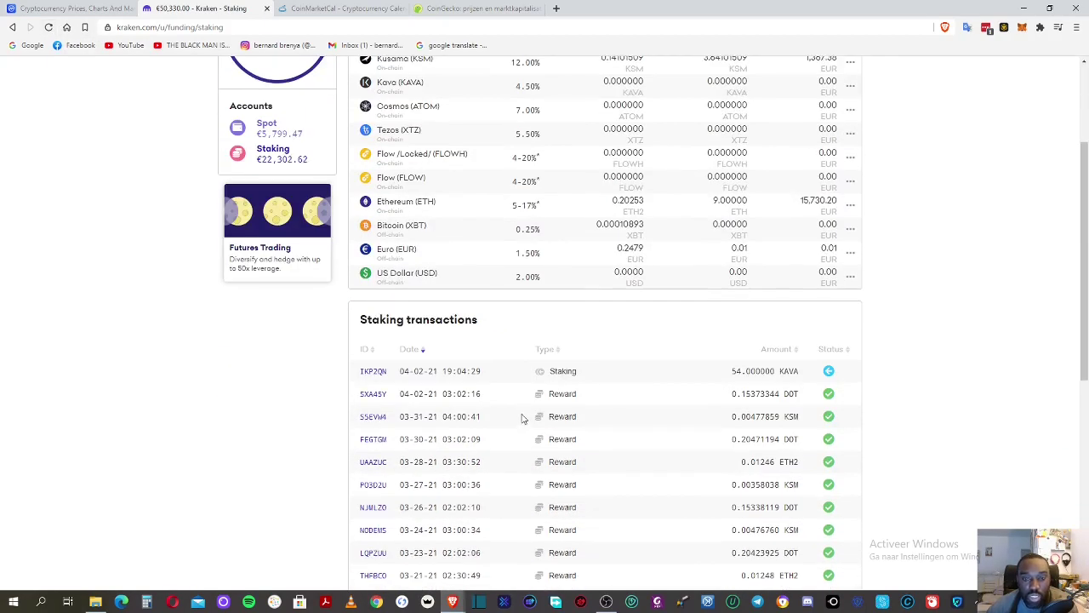
{"action": "scroll", "coordinate": [634, 383], "scroll_direction": "down", "scroll_amount": 1}
{"action": "scroll", "coordinate": [511, 451], "scroll_direction": "up", "scroll_amount": 2}
{"action": "scroll", "coordinate": [512, 447], "scroll_direction": "up", "scroll_amount": 2}
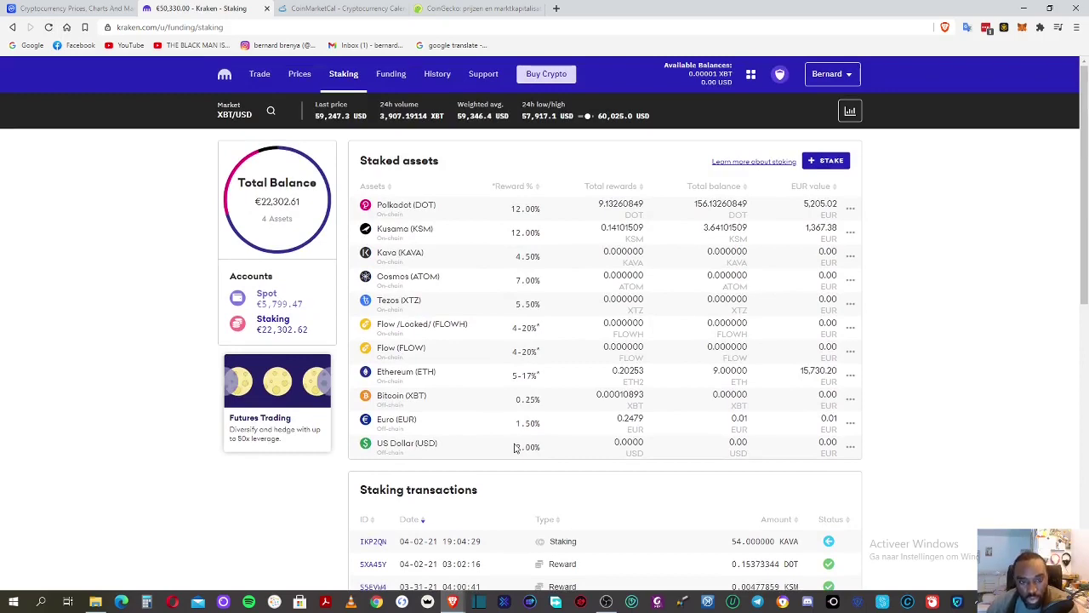
{"action": "scroll", "coordinate": [508, 418], "scroll_direction": "down", "scroll_amount": 3}
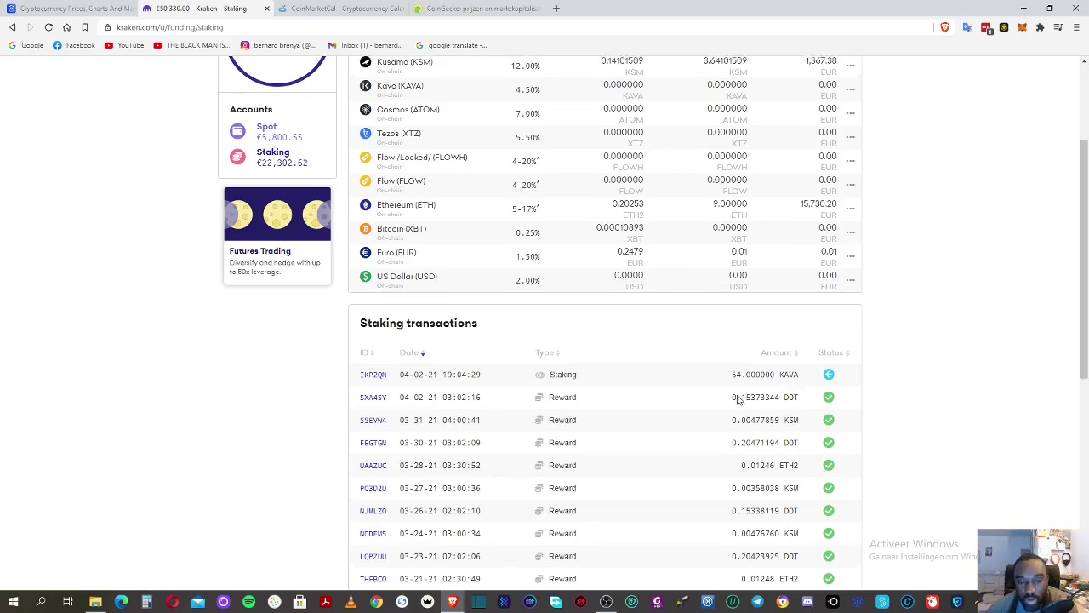
{"action": "scroll", "coordinate": [740, 400], "scroll_direction": "up", "scroll_amount": 2}
{"action": "scroll", "coordinate": [693, 406], "scroll_direction": "up", "scroll_amount": 1}
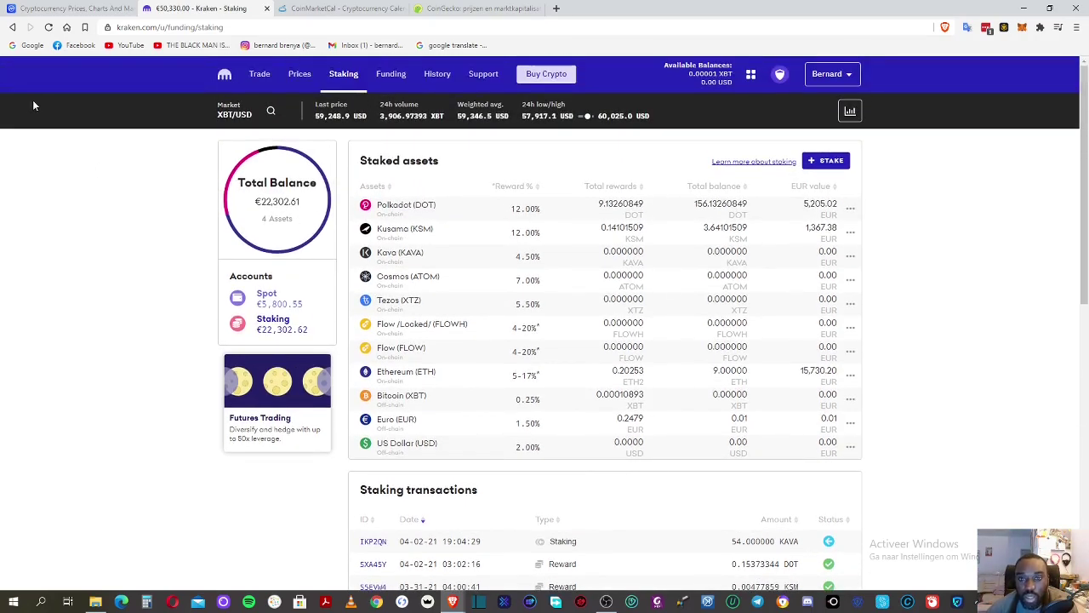
Reload the staking page and review the refreshed balances and pending 54 KAVA transaction.
{"action": "left_click", "coordinate": [49, 27]}
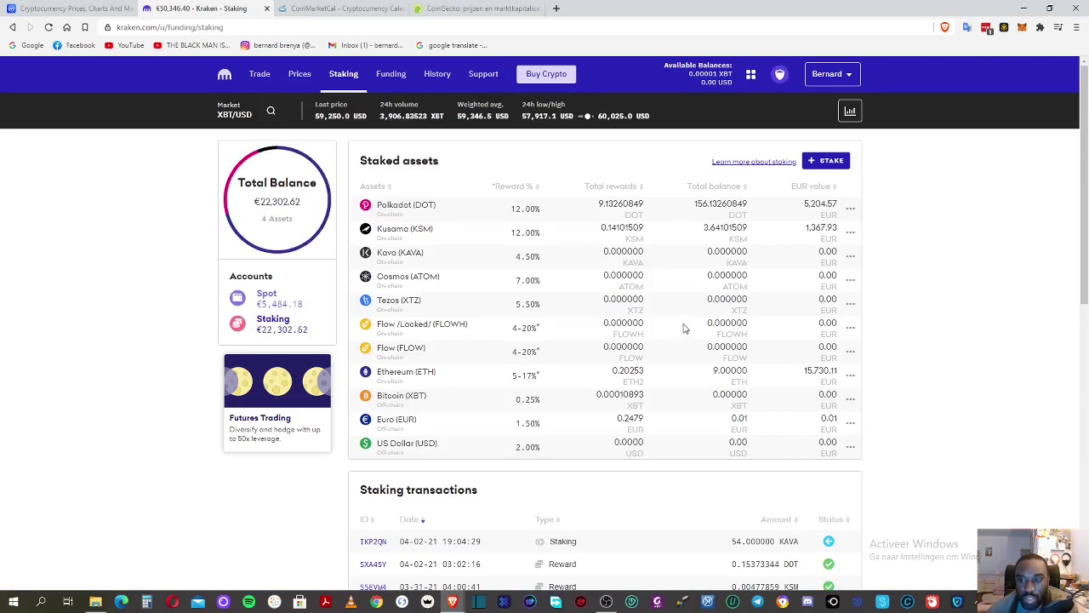
{"action": "scroll", "coordinate": [766, 383], "scroll_direction": "down", "scroll_amount": 2}
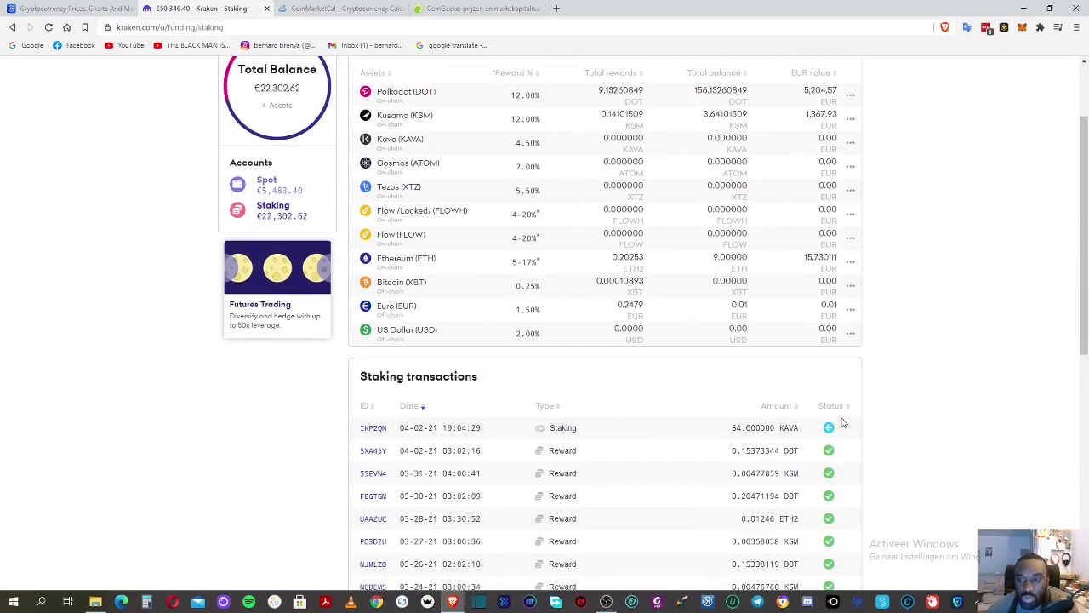
{"action": "mouse_move", "coordinate": [830, 438]}
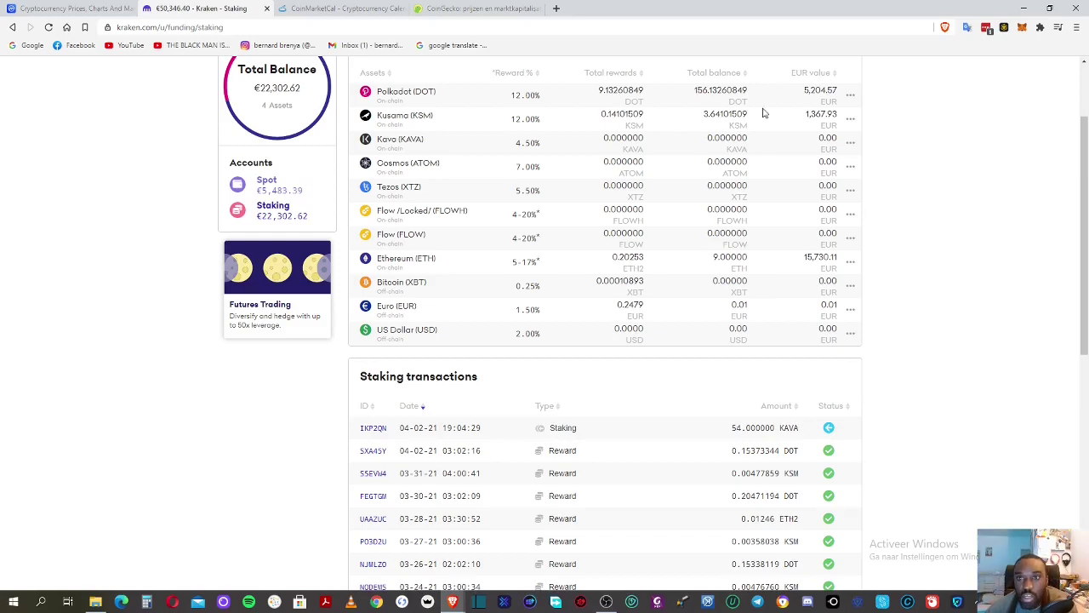
{"action": "scroll", "coordinate": [819, 357], "scroll_direction": "up", "scroll_amount": 2}
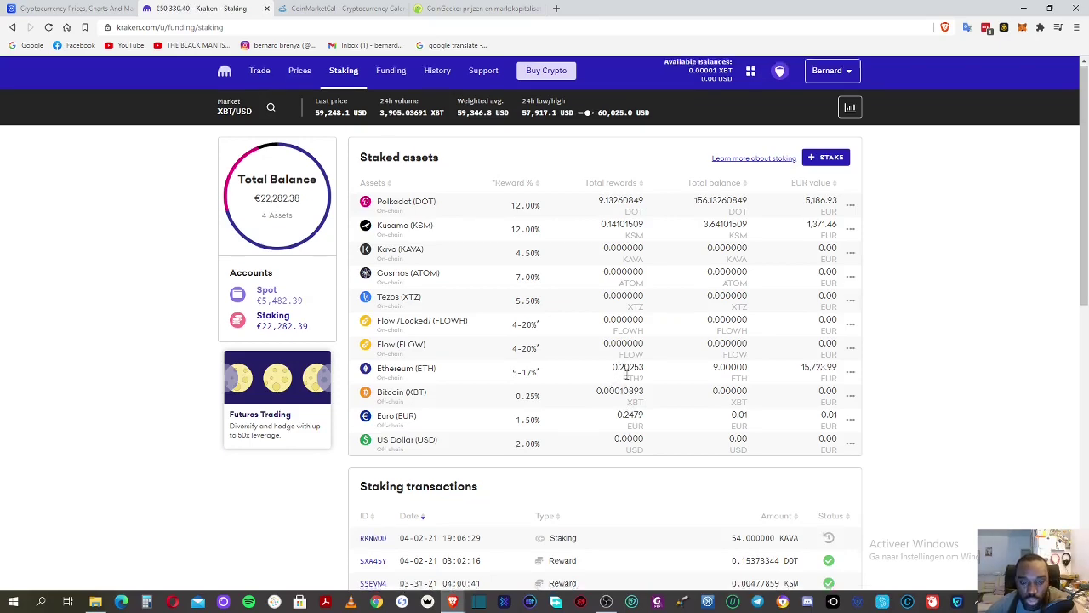
{"action": "scroll", "coordinate": [791, 460], "scroll_direction": "down", "scroll_amount": 2}
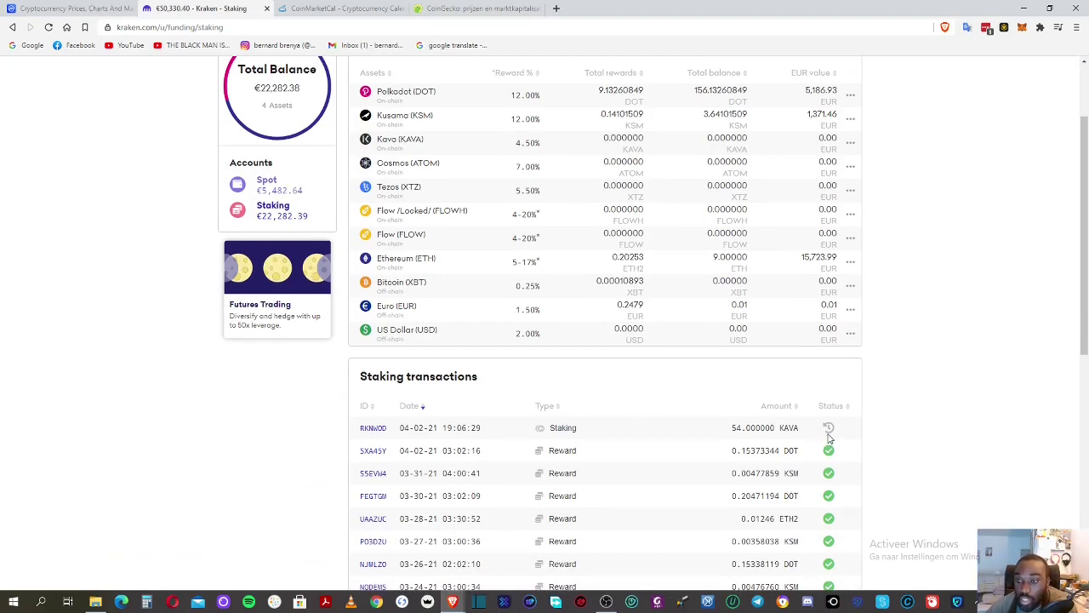
{"action": "mouse_move", "coordinate": [829, 421]}
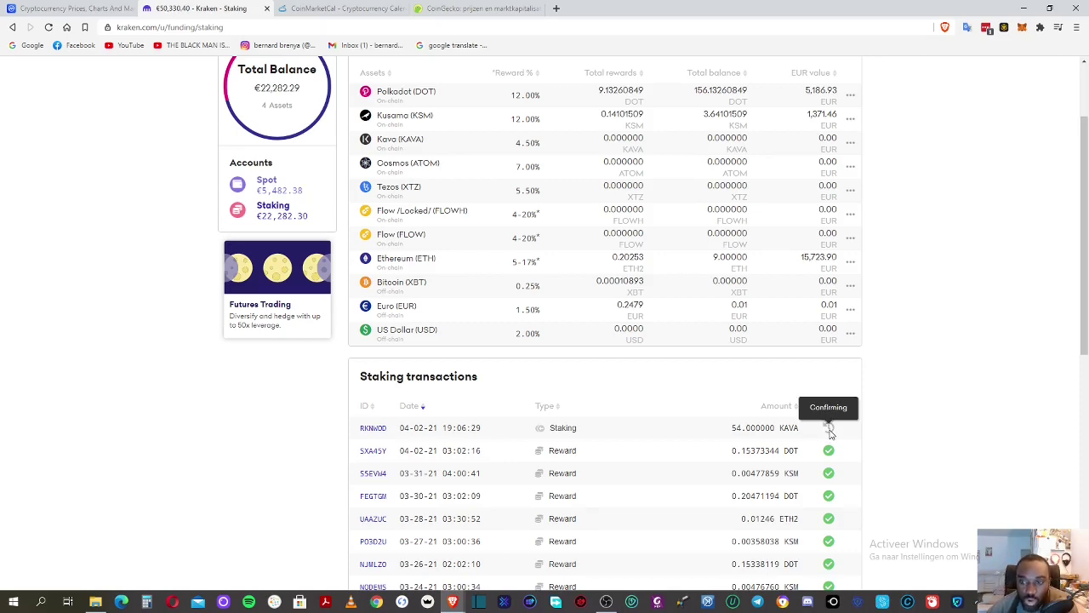
{"action": "scroll", "coordinate": [768, 430], "scroll_direction": "up", "scroll_amount": 2}
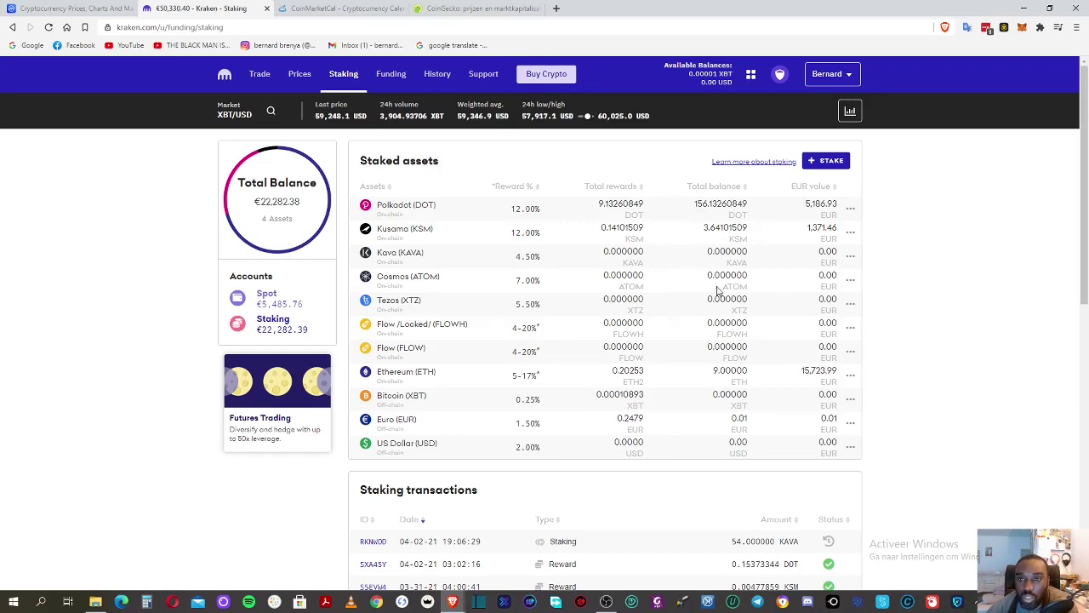
{"action": "scroll", "coordinate": [694, 274], "scroll_direction": "down", "scroll_amount": 1}
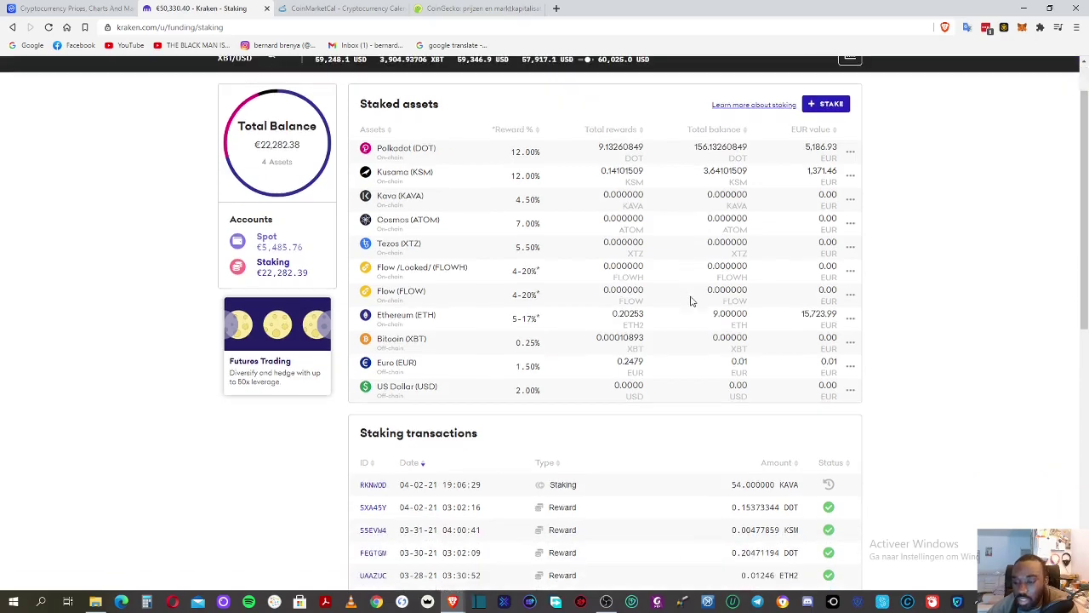
{"action": "left_click", "coordinate": [49, 27]}
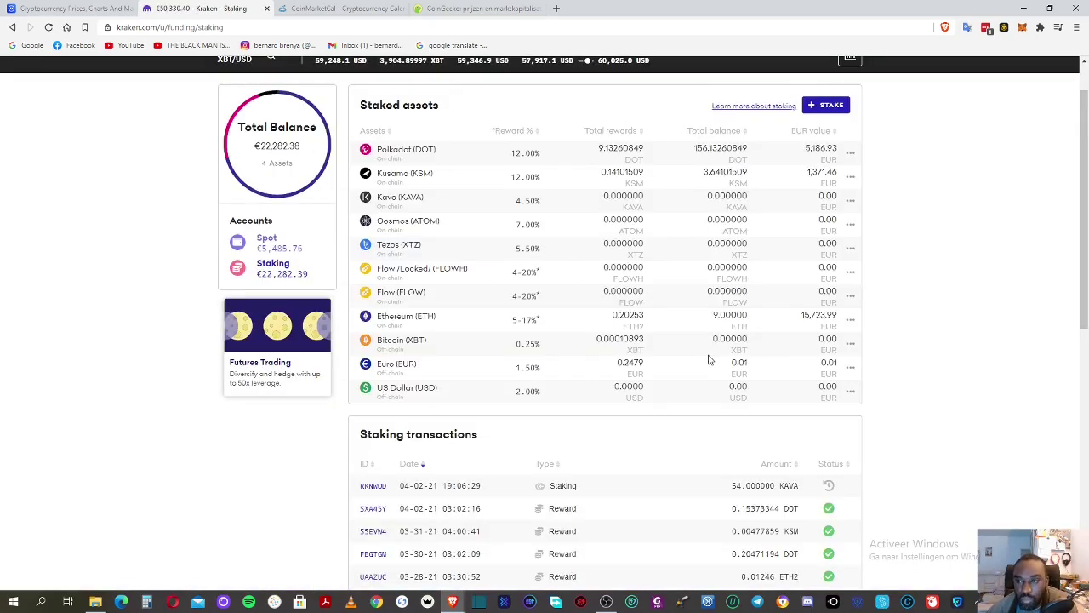
{"action": "scroll", "coordinate": [706, 359], "scroll_direction": "up", "scroll_amount": 1}
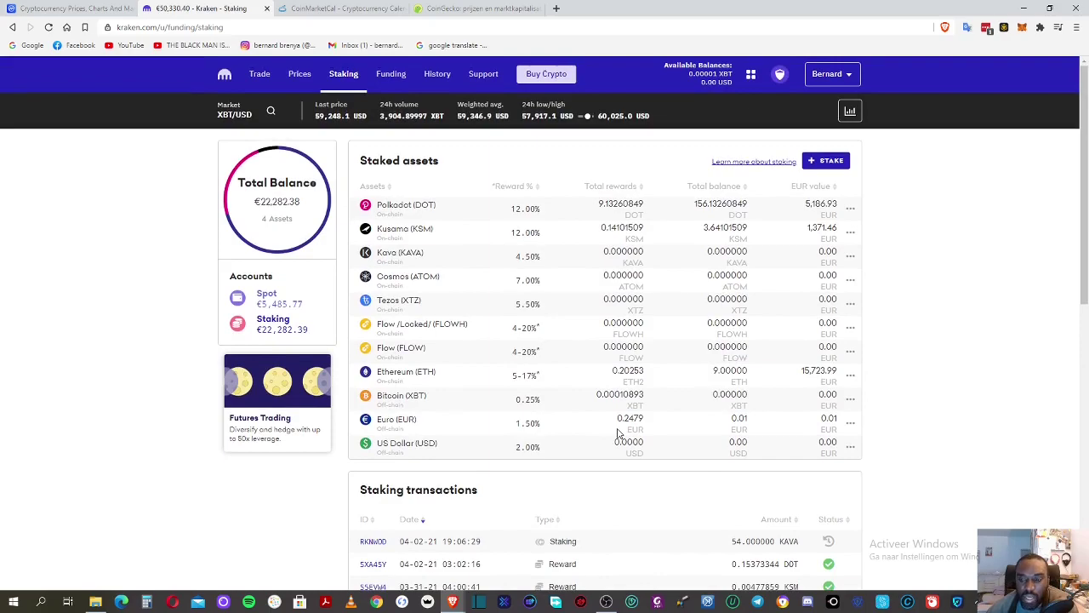
{"action": "scroll", "coordinate": [618, 433], "scroll_direction": "down", "scroll_amount": 2}
{"action": "mouse_move", "coordinate": [831, 375]}
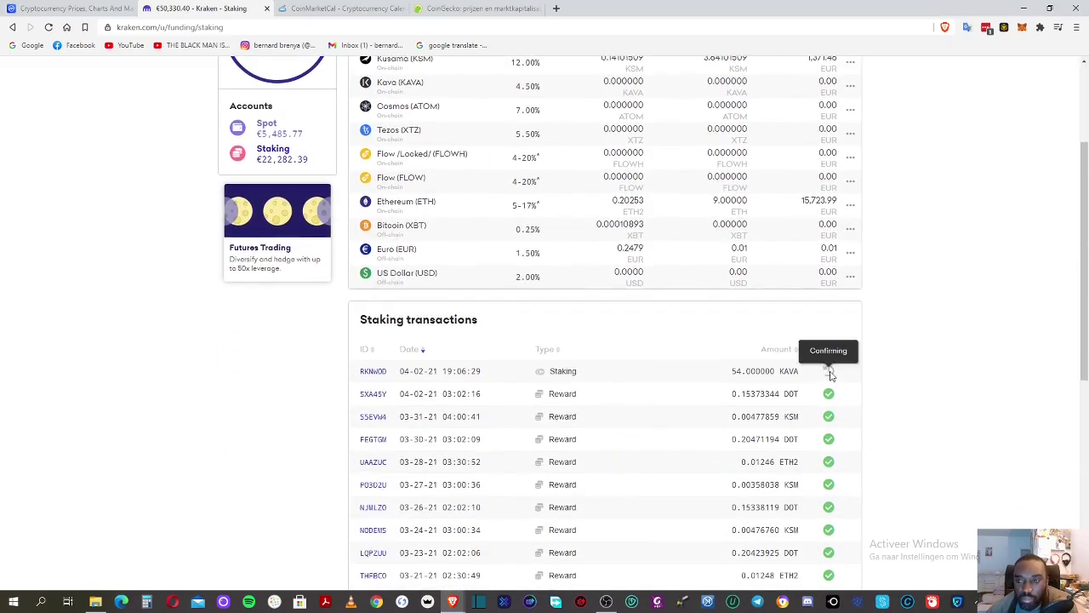
{"action": "scroll", "coordinate": [628, 382], "scroll_direction": "up", "scroll_amount": 1}
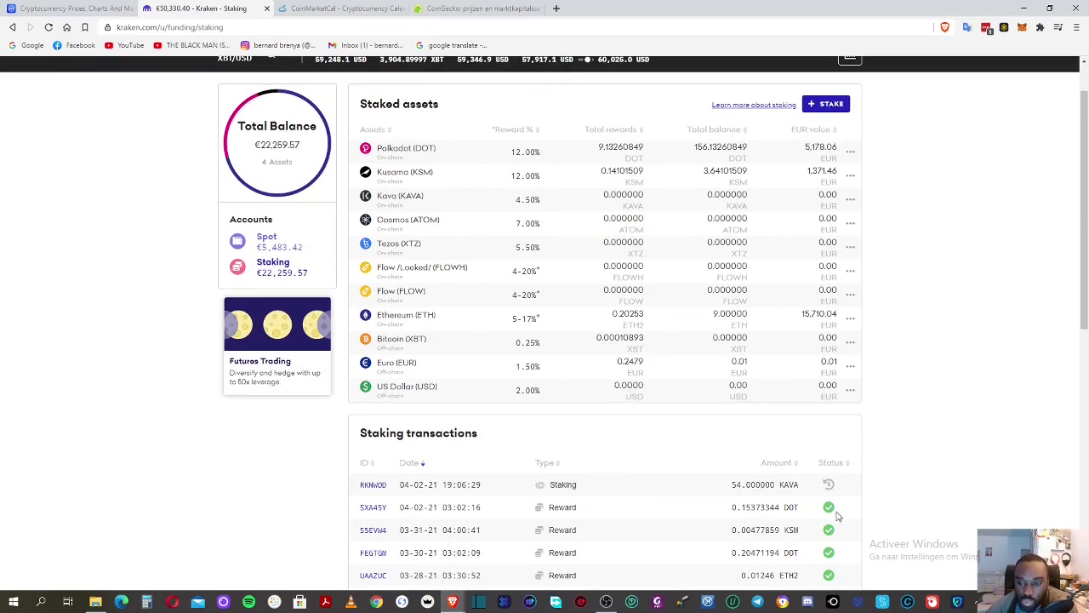
{"action": "scroll", "coordinate": [817, 502], "scroll_direction": "down", "scroll_amount": 1}
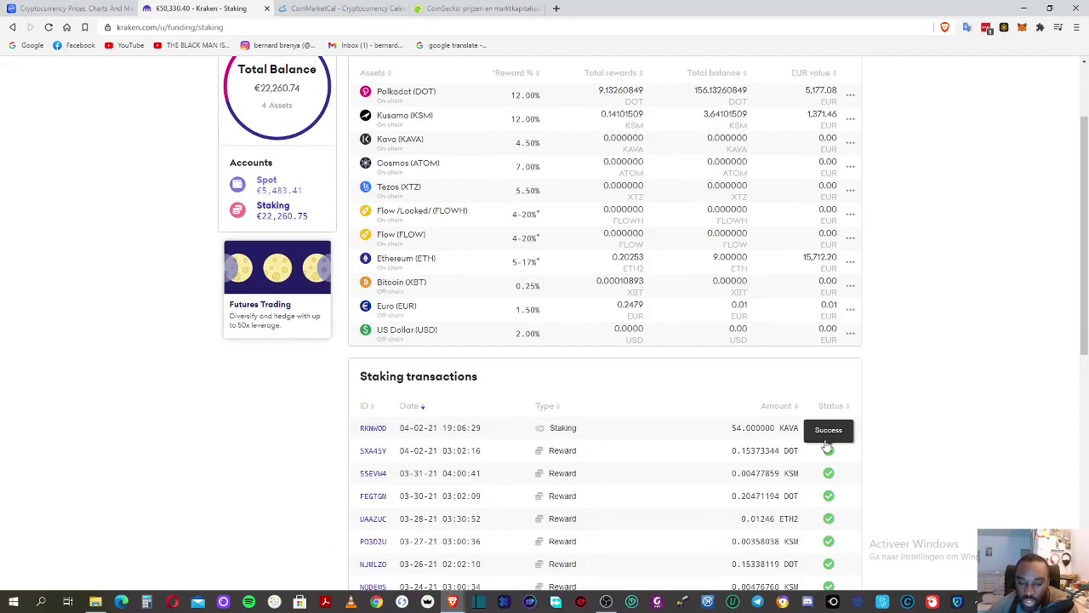
{"action": "scroll", "coordinate": [659, 253], "scroll_direction": "up", "scroll_amount": 2}
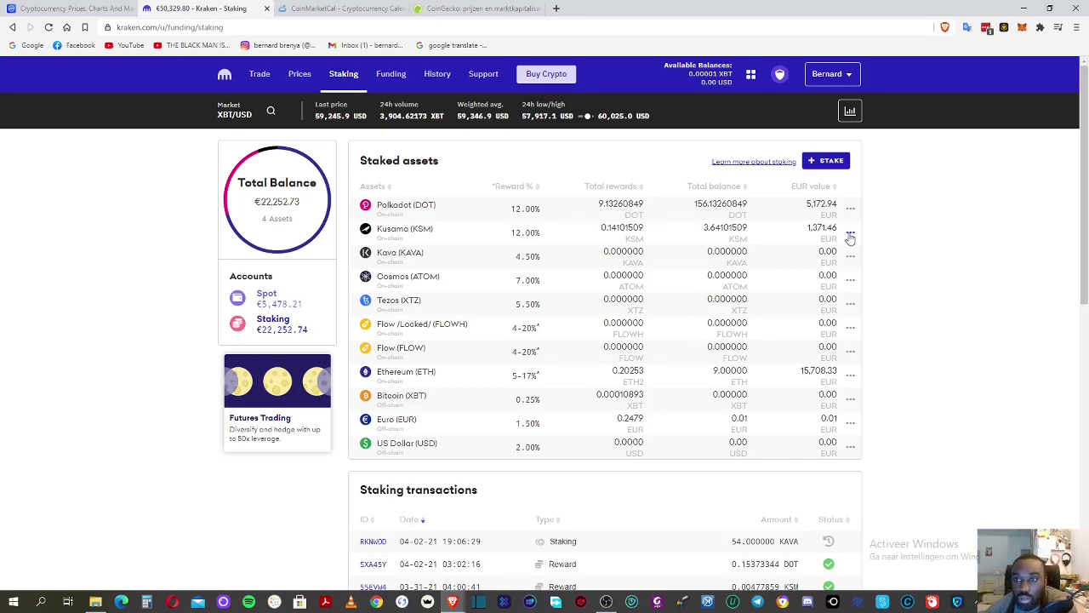
Open and close the '...' actions menus for staked Kusama, Kava and Ethereum.
{"action": "left_click", "coordinate": [850, 235]}
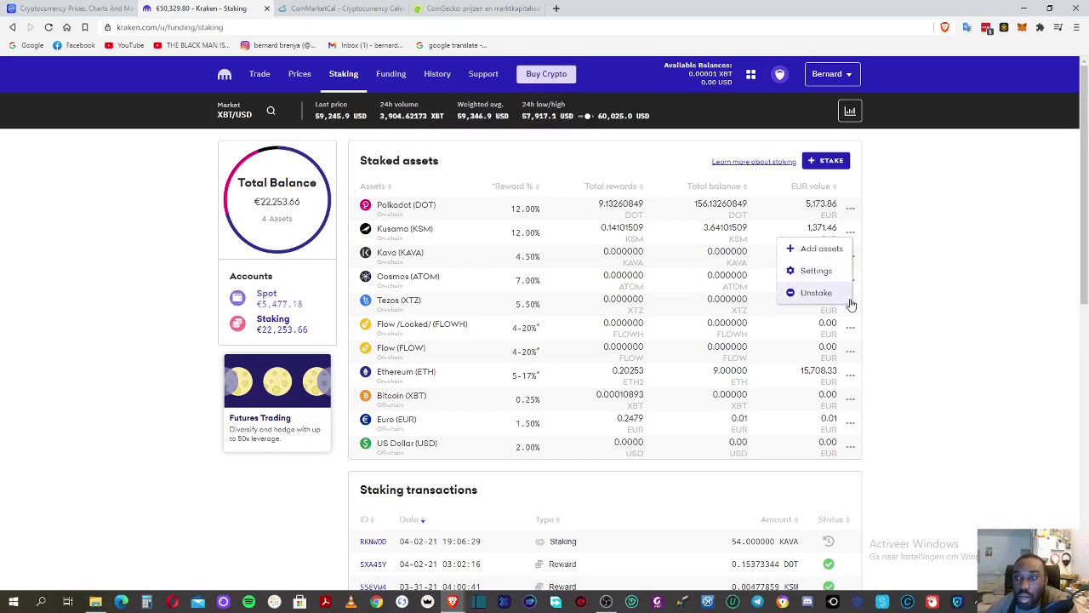
{"action": "left_click", "coordinate": [888, 267]}
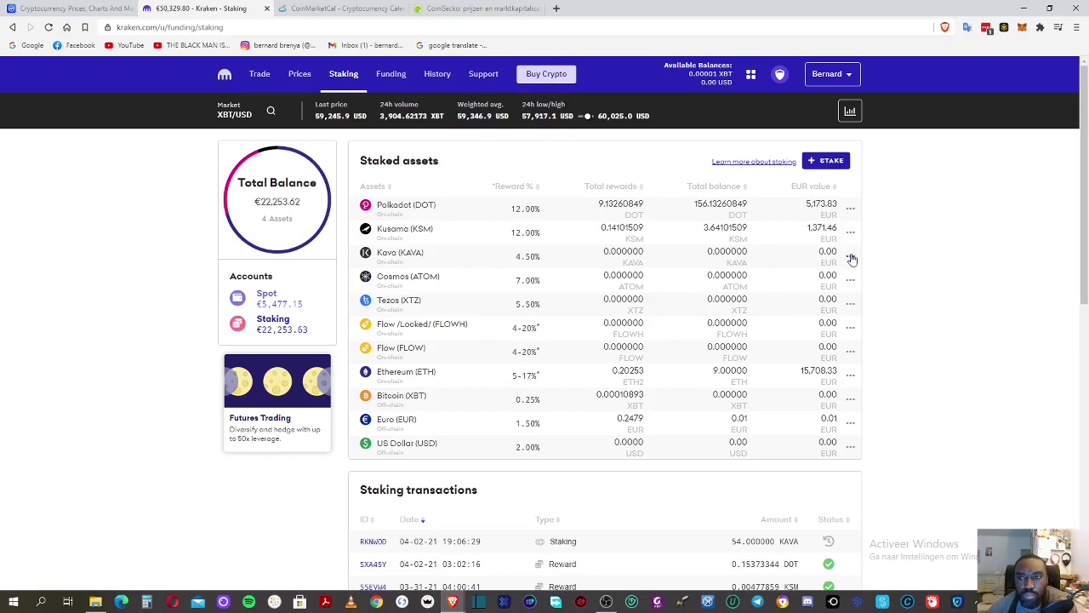
{"action": "left_click", "coordinate": [851, 257]}
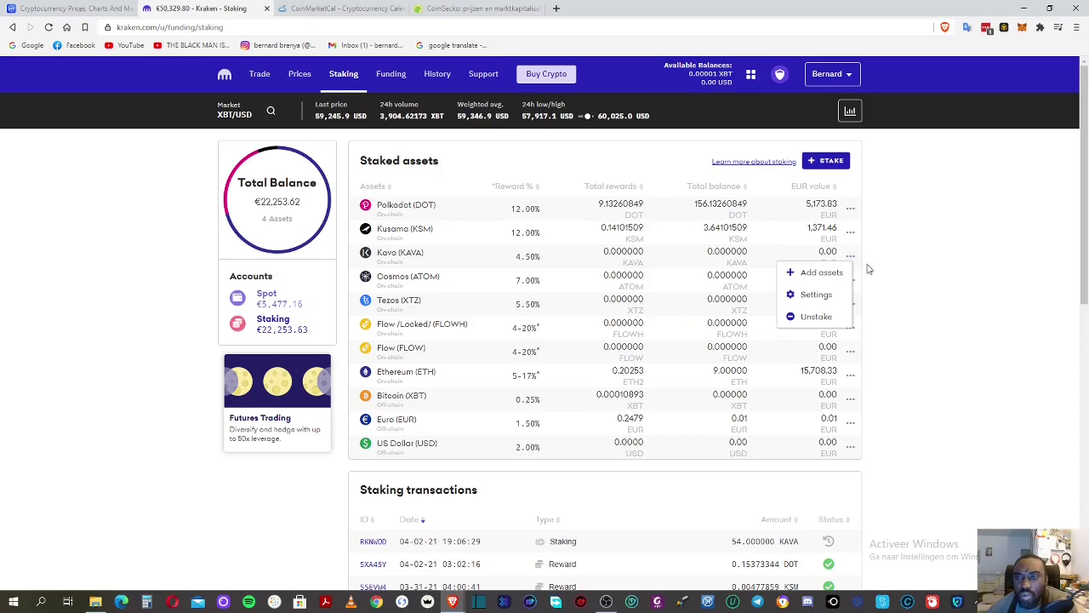
{"action": "left_click", "coordinate": [878, 285]}
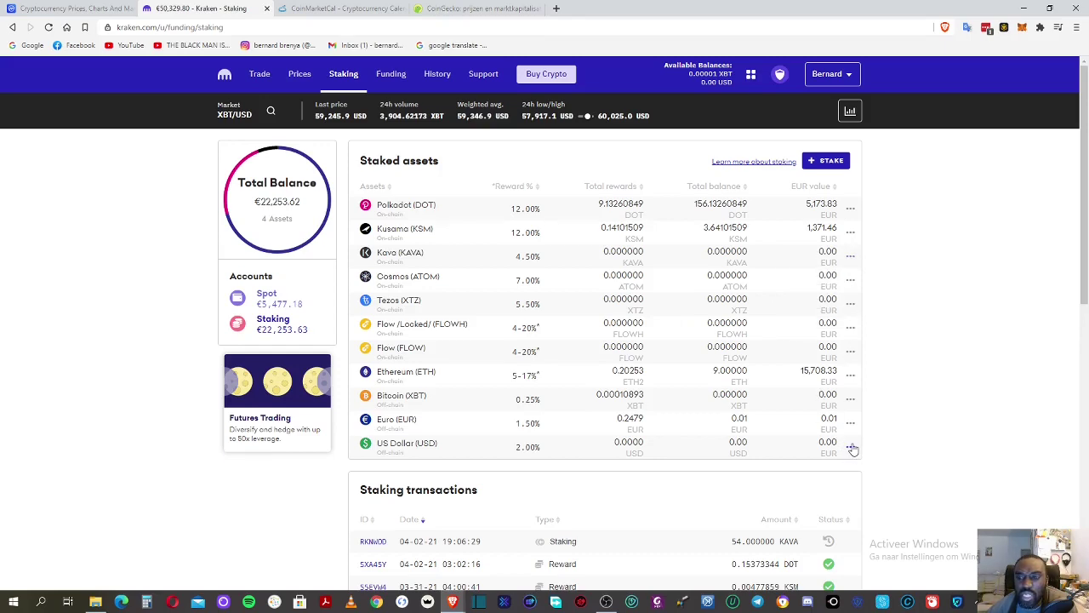
{"action": "left_click", "coordinate": [852, 375]}
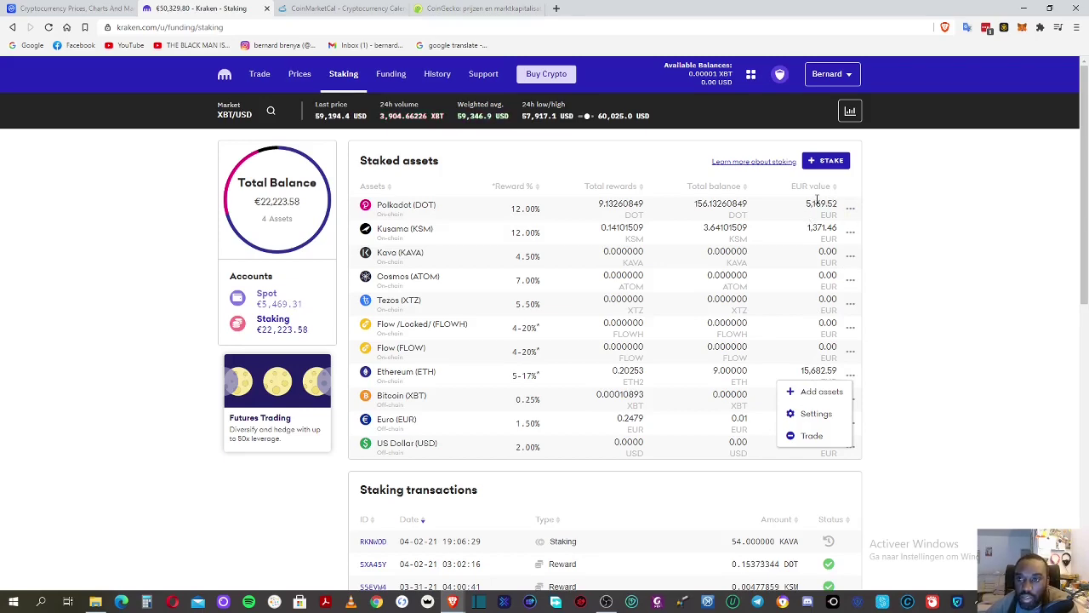
{"action": "left_click", "coordinate": [849, 202]}
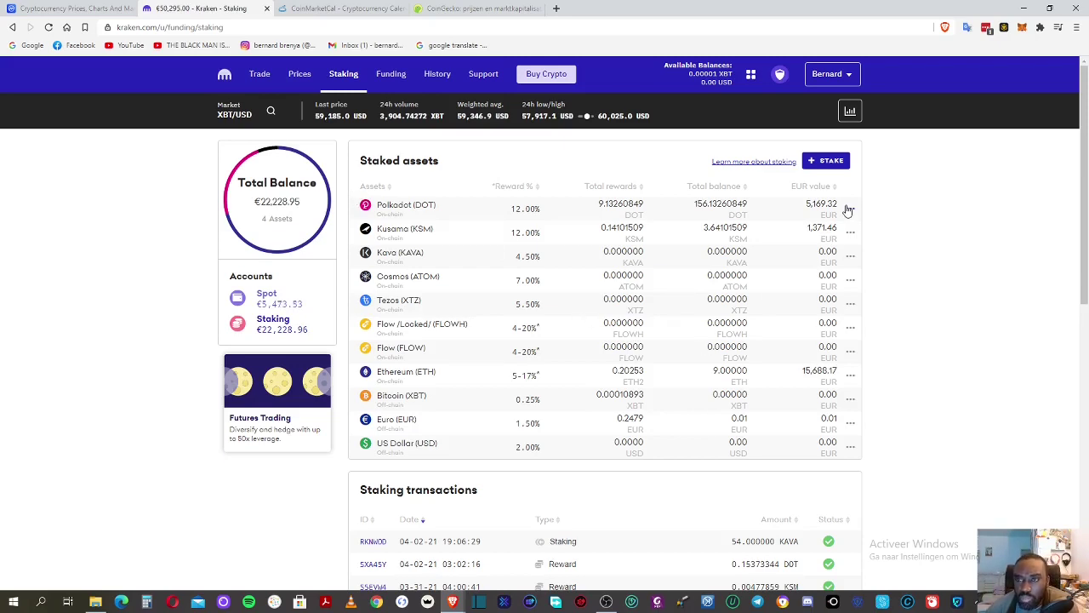
{"action": "scroll", "coordinate": [604, 330], "scroll_direction": "down", "scroll_amount": 2}
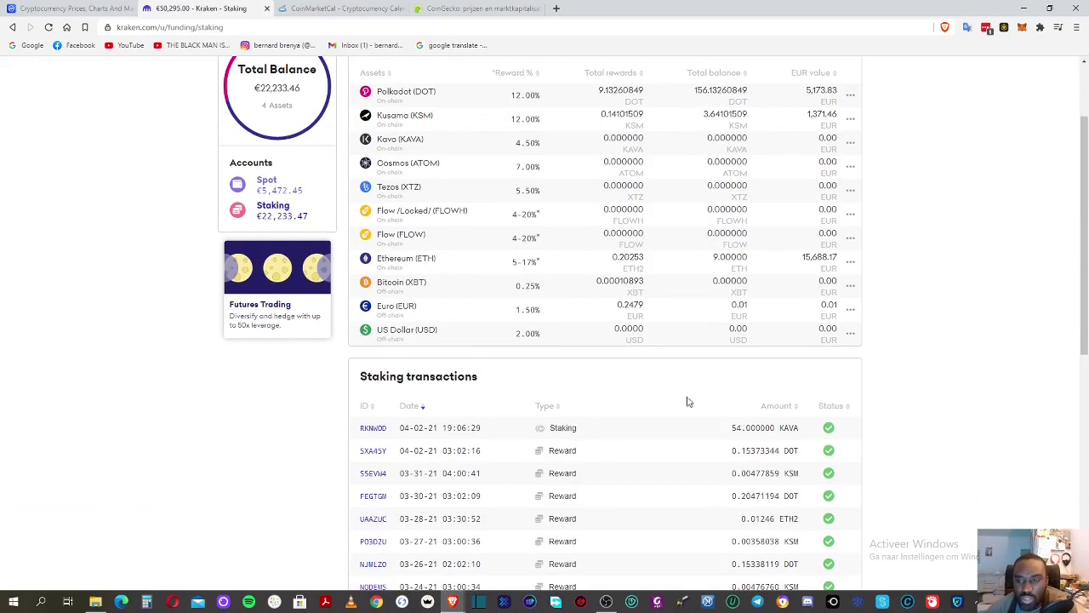
{"action": "scroll", "coordinate": [508, 385], "scroll_direction": "down", "scroll_amount": 1}
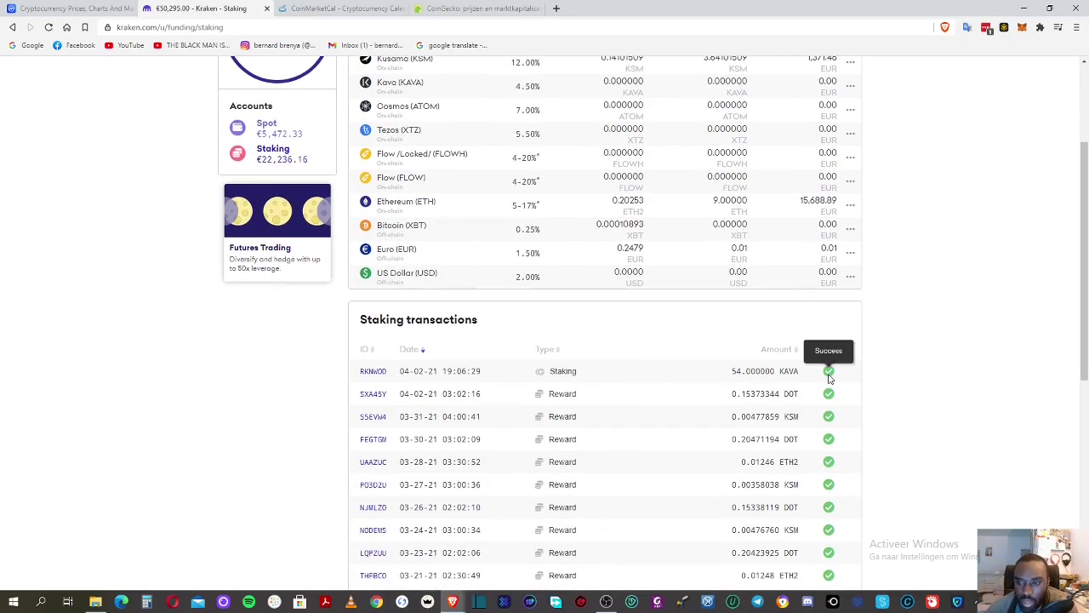
{"action": "scroll", "coordinate": [829, 377], "scroll_direction": "up", "scroll_amount": 2}
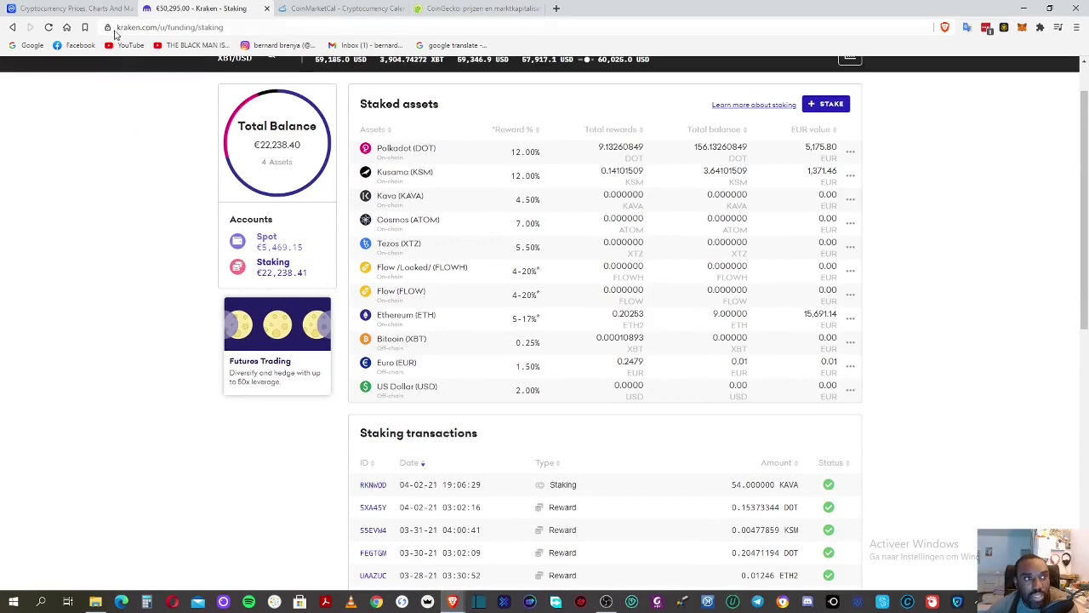
Reload the staking page and check Kava's row showing 54 KAVA worth €312.04.
{"action": "left_click", "coordinate": [49, 28]}
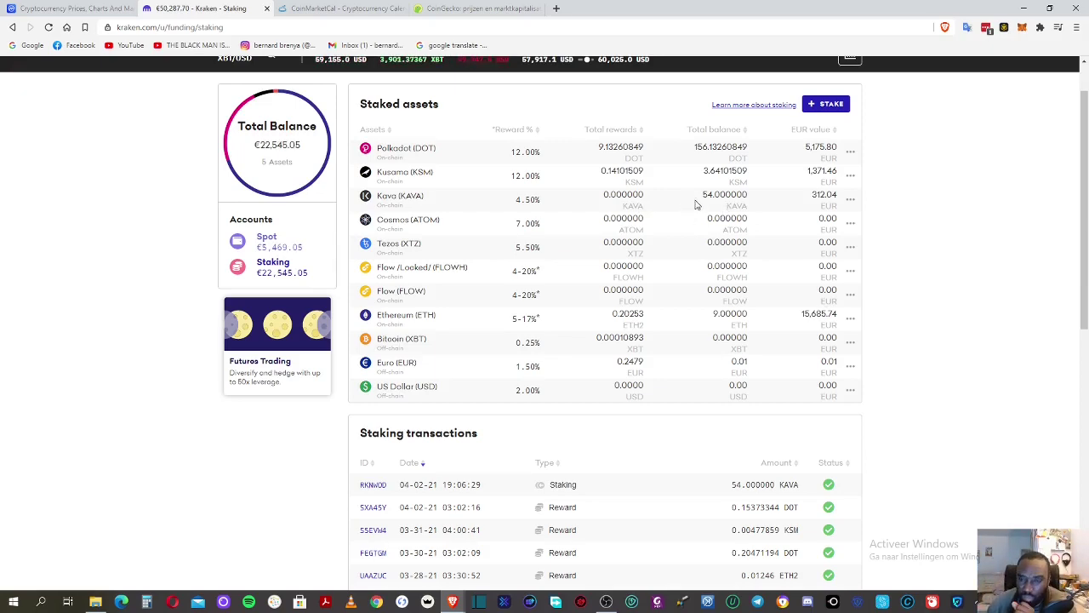
{"action": "scroll", "coordinate": [713, 206], "scroll_direction": "up", "scroll_amount": 1}
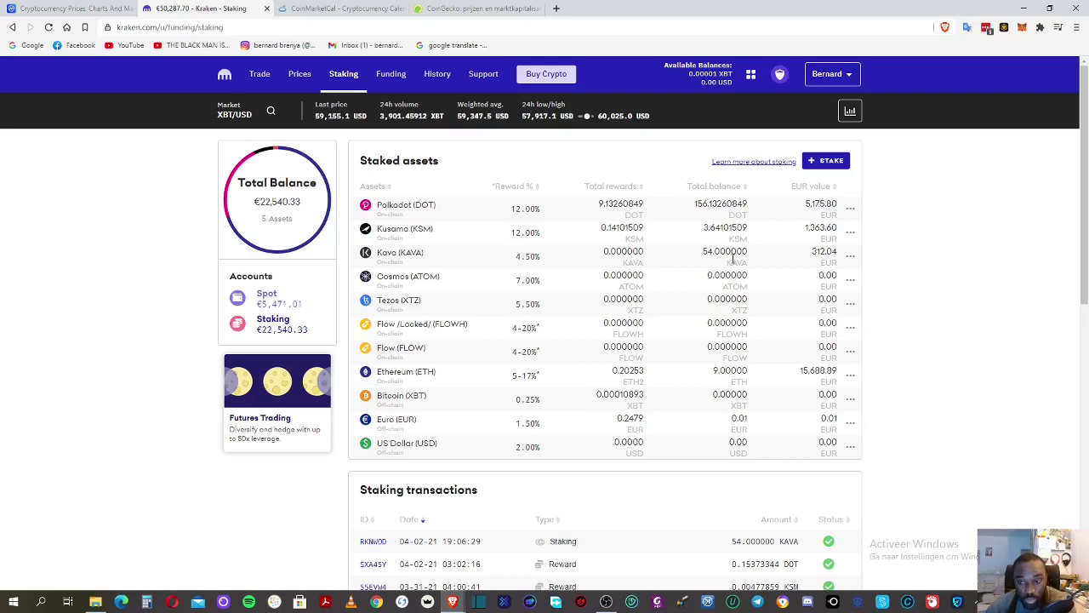
{"action": "scroll", "coordinate": [734, 260], "scroll_direction": "down", "scroll_amount": 2}
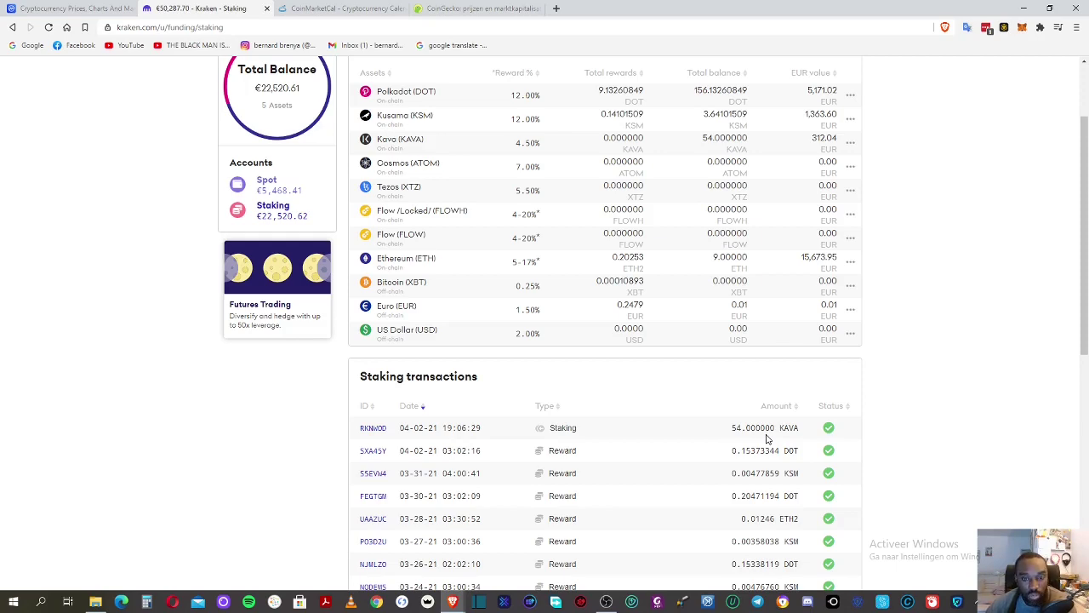
{"action": "scroll", "coordinate": [767, 439], "scroll_direction": "up", "scroll_amount": 2}
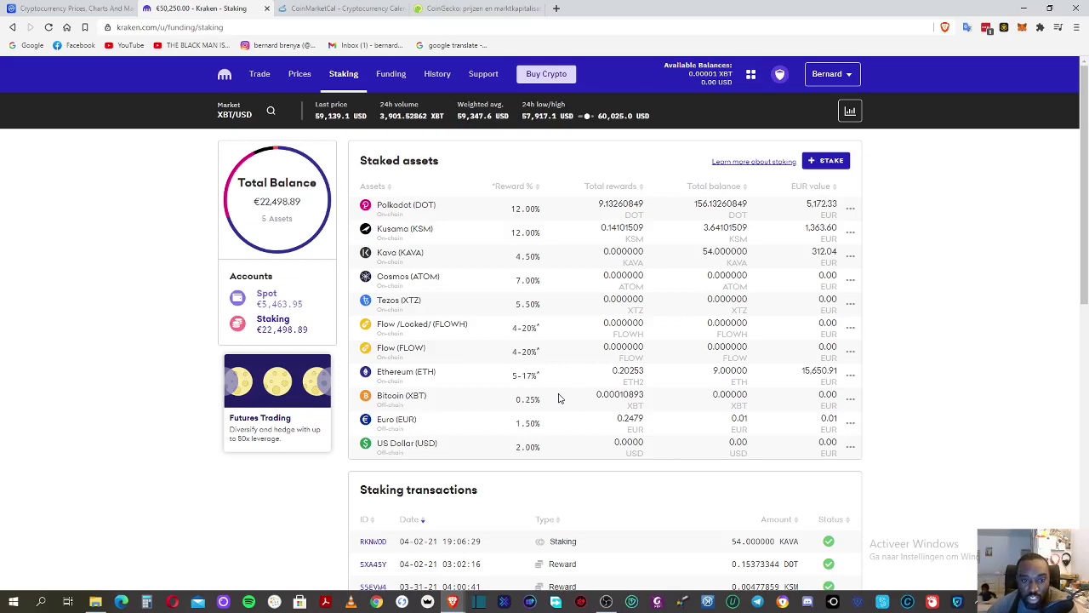
Return to the Trade overview through the Kraken logo.
{"action": "left_click", "coordinate": [224, 76]}
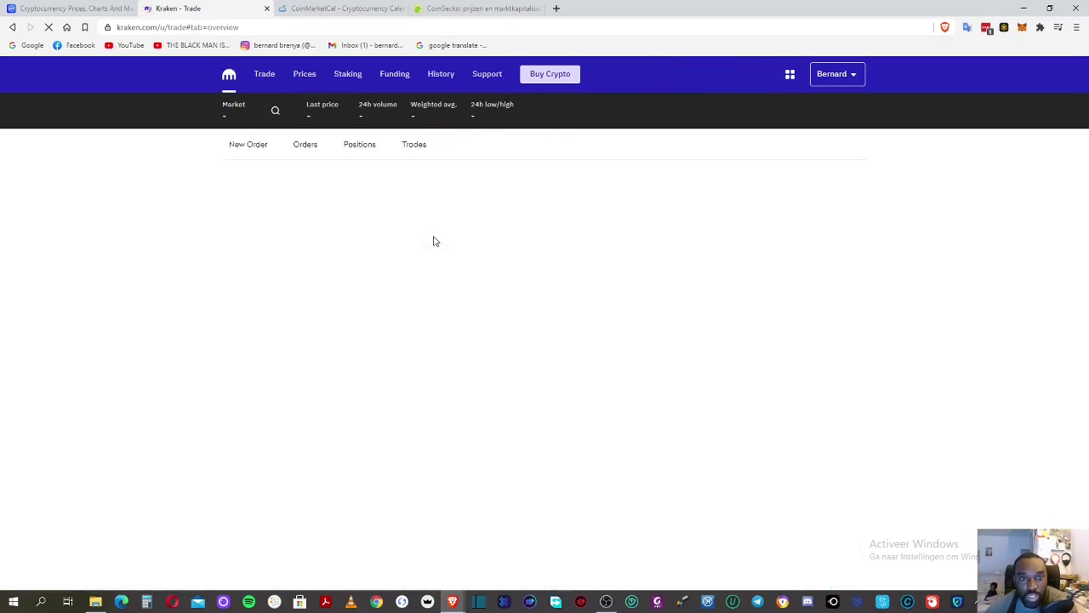